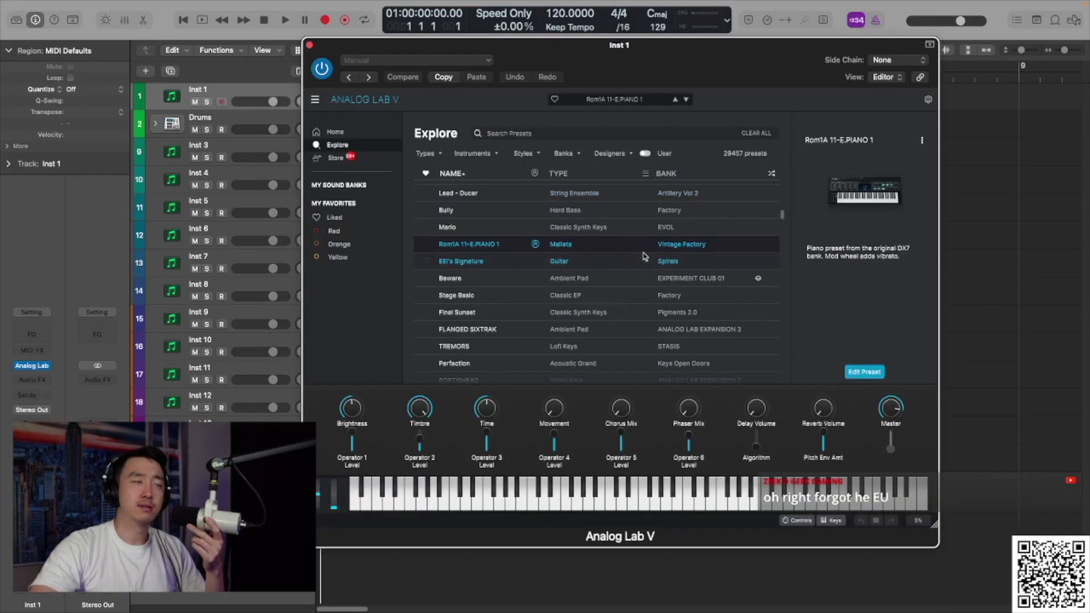
# Step: Start recording the four-bar chord part with the Analog Lab Ghost bell sound on Inst 1
pyautogui.scroll(-5, 784, 229)
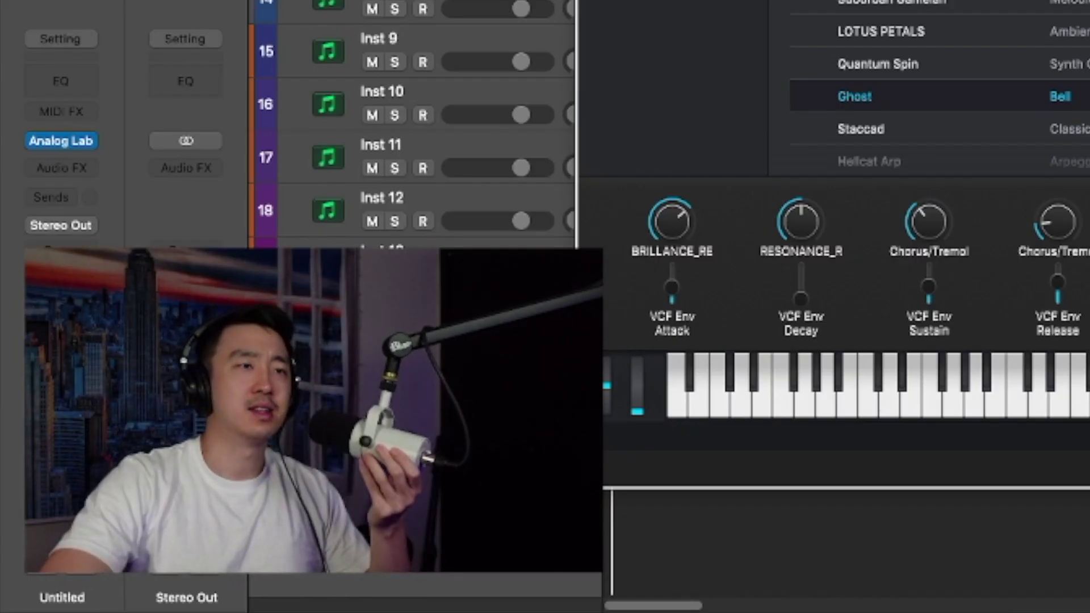
pyautogui.press('super+w')
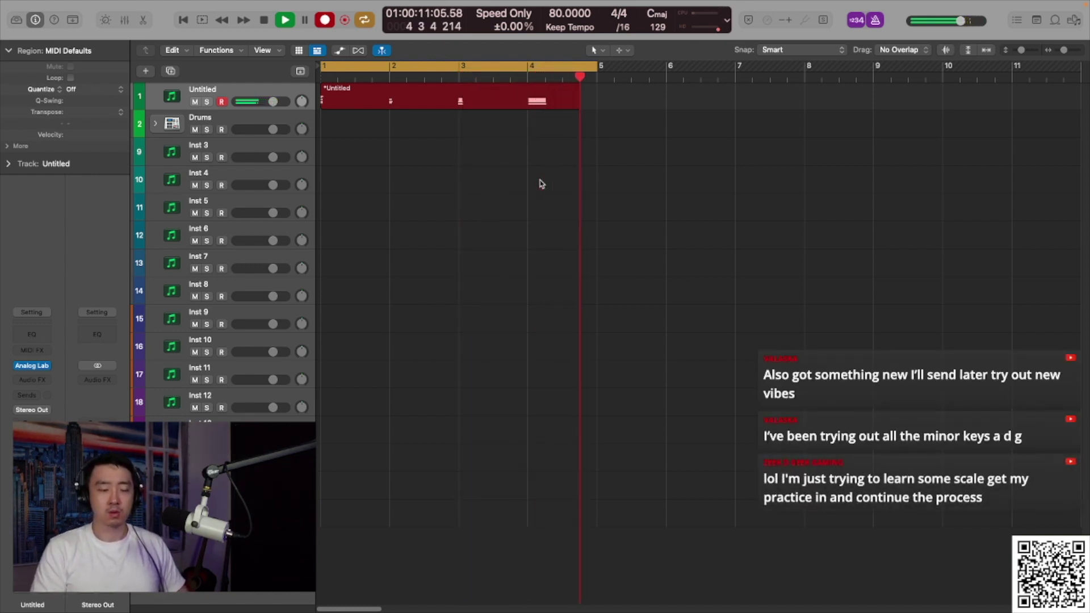
# Step: Stop the chord recording and resample the Keys part onto a new audio Record Track at -2.00st
pyautogui.press('p')
pyautogui.rightClick(478, 269)
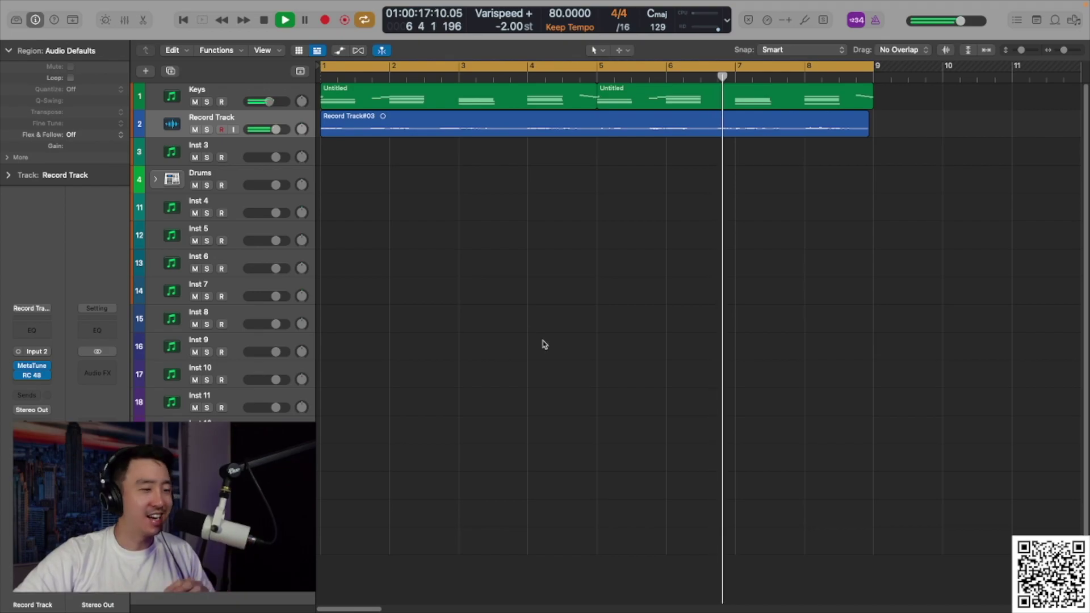
pyautogui.rightClick(543, 343)
pyautogui.click(519, 284)
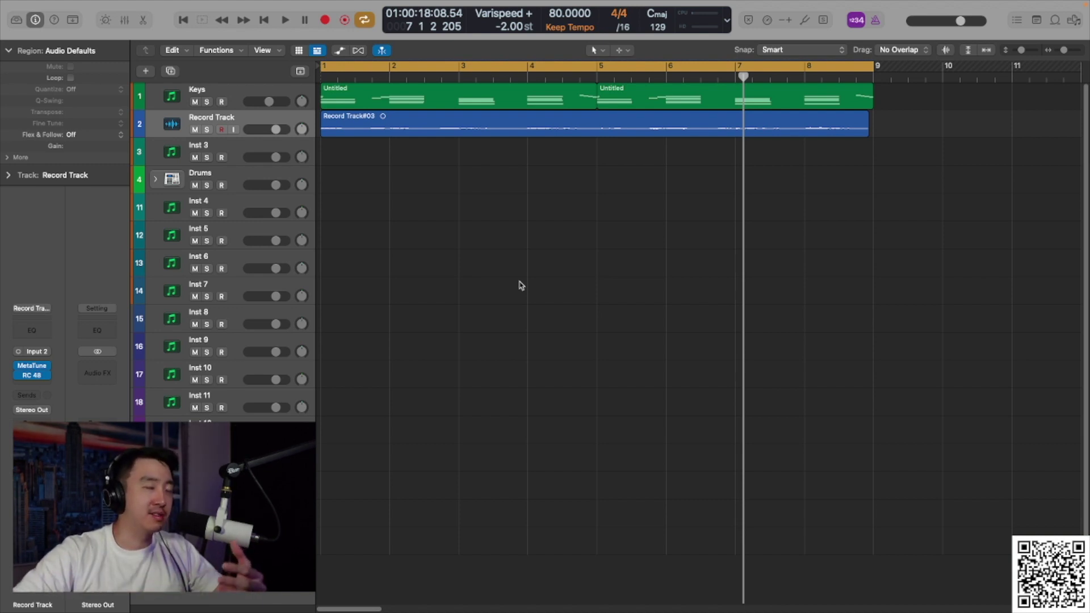
# Step: Cut the Record Track#03 region at bar 5 and delete the rest, keeping bars 1–5
pyautogui.rightClick(519, 281)
pyautogui.click(473, 218)
pyautogui.rightClick(522, 299)
pyautogui.click(479, 251)
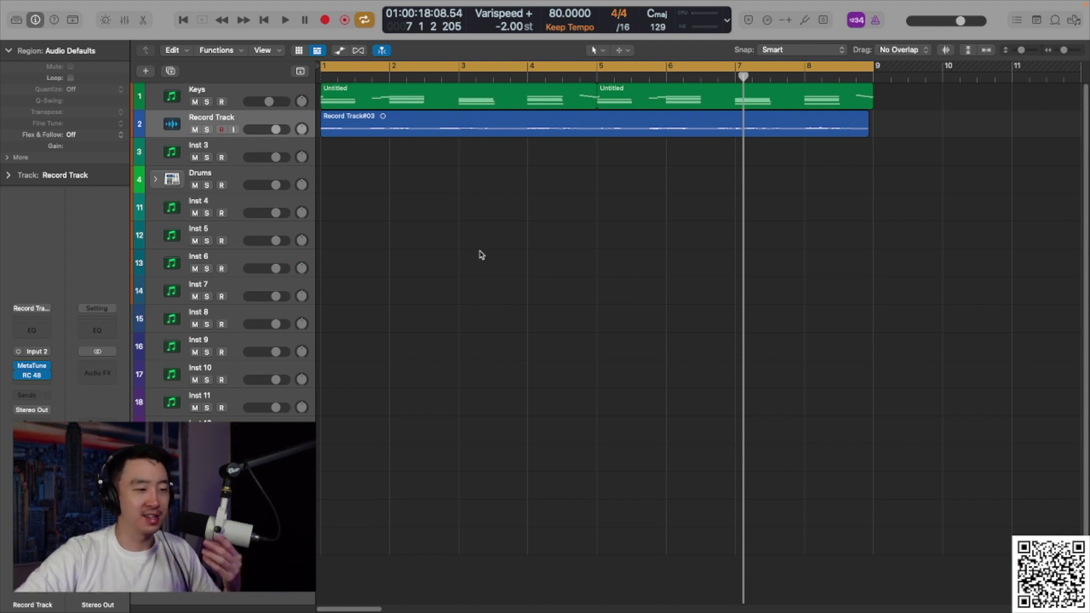
pyautogui.rightClick(481, 246)
pyautogui.click(474, 227)
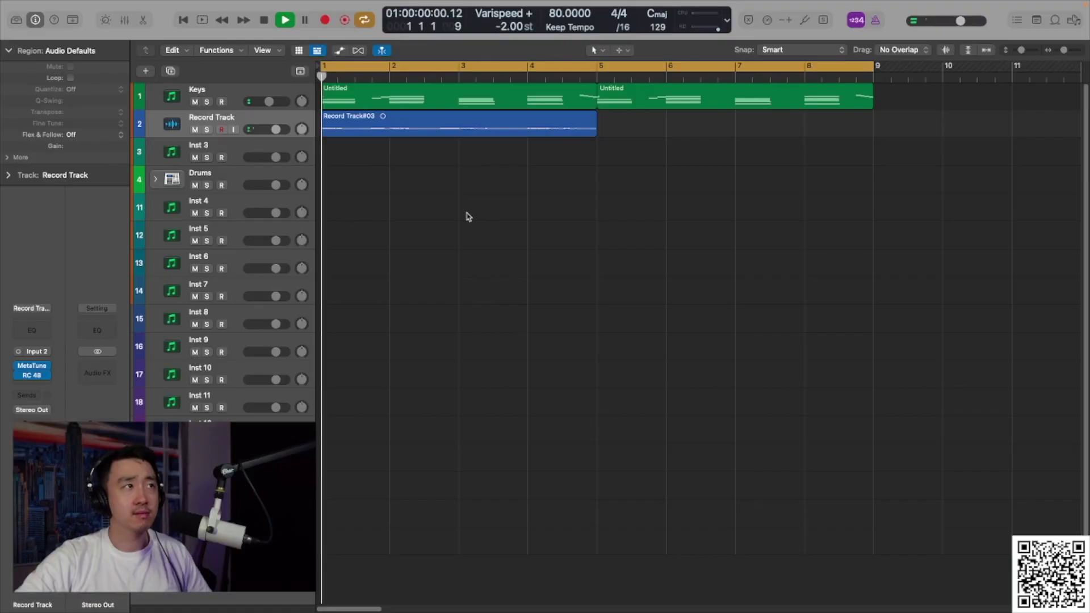
pyautogui.rightClick(467, 214)
pyautogui.click(369, 134)
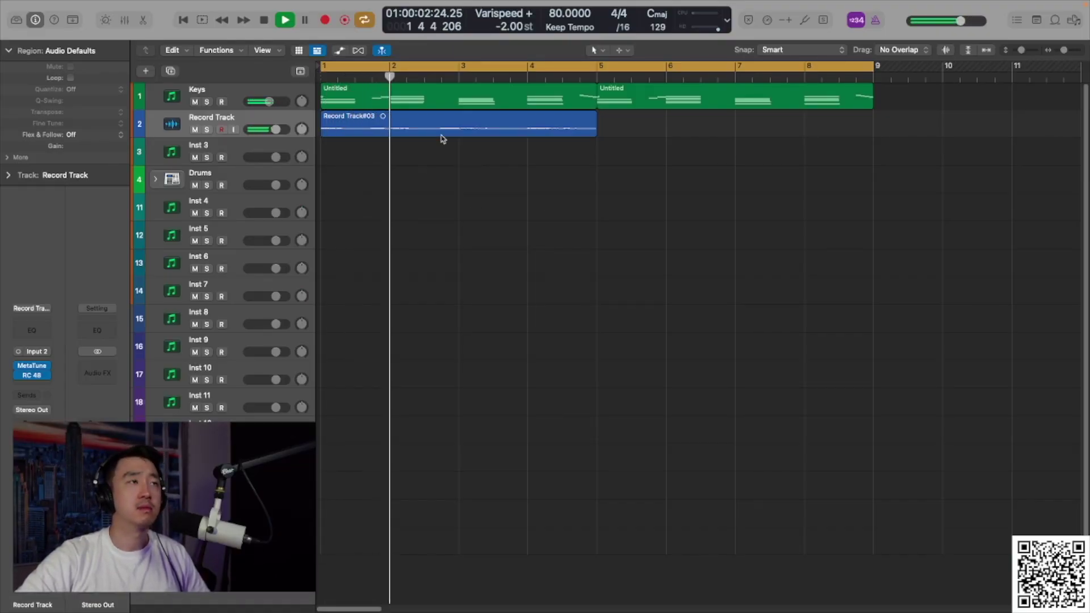
pyautogui.rightClick(470, 183)
pyautogui.click(352, 146)
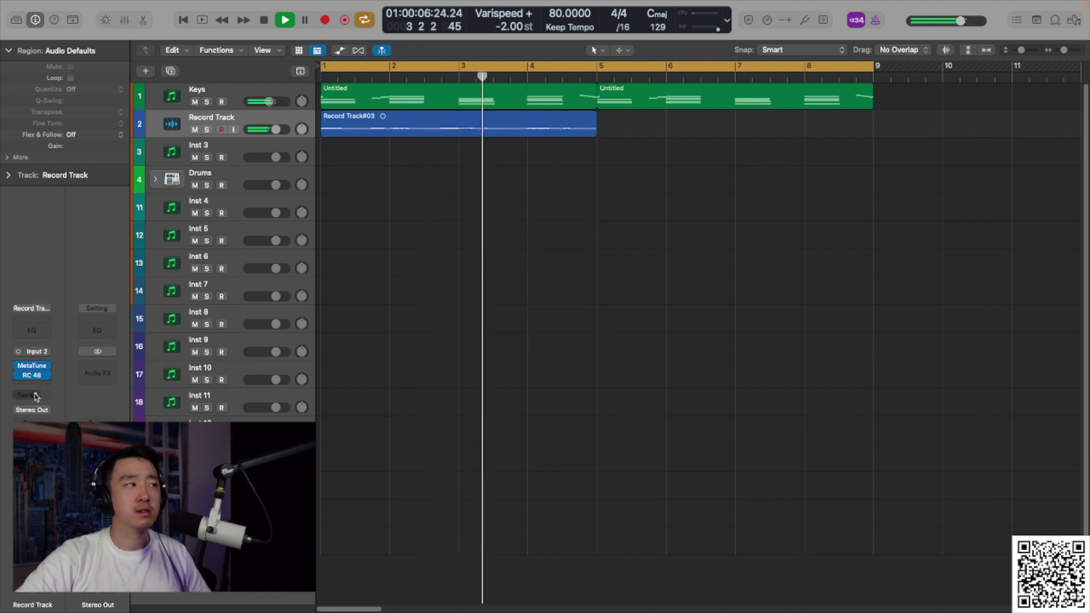
# Step: Set Little AlterBoy's formant on the Record Track#03 sample to about -4.2 while auditioning
pyautogui.press('space')
pyautogui.click(395, 122)
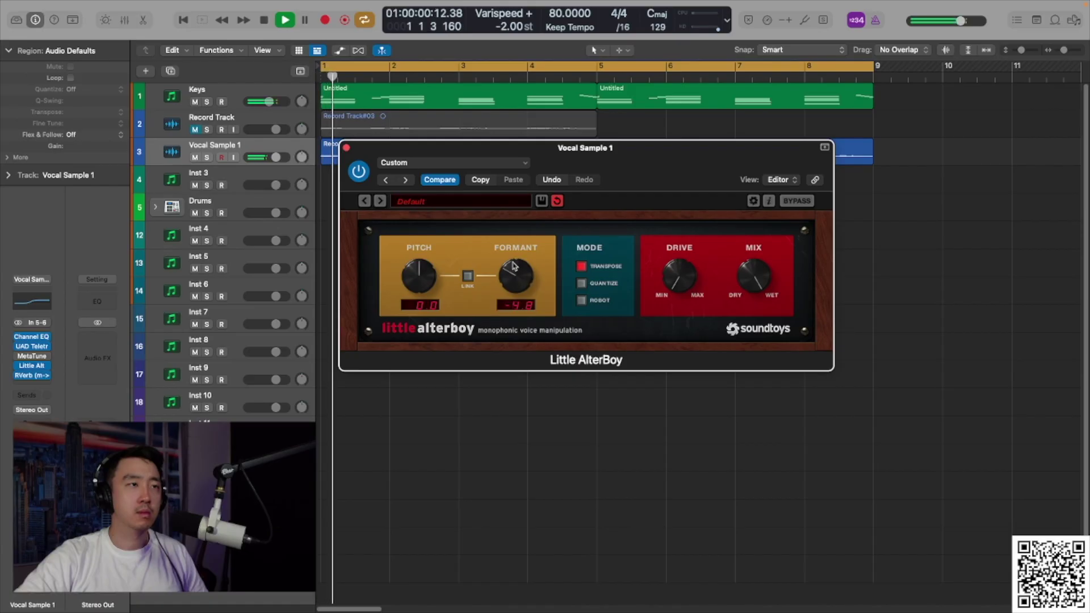
pyautogui.moveTo(513, 265); pyautogui.dragTo(514, 269)
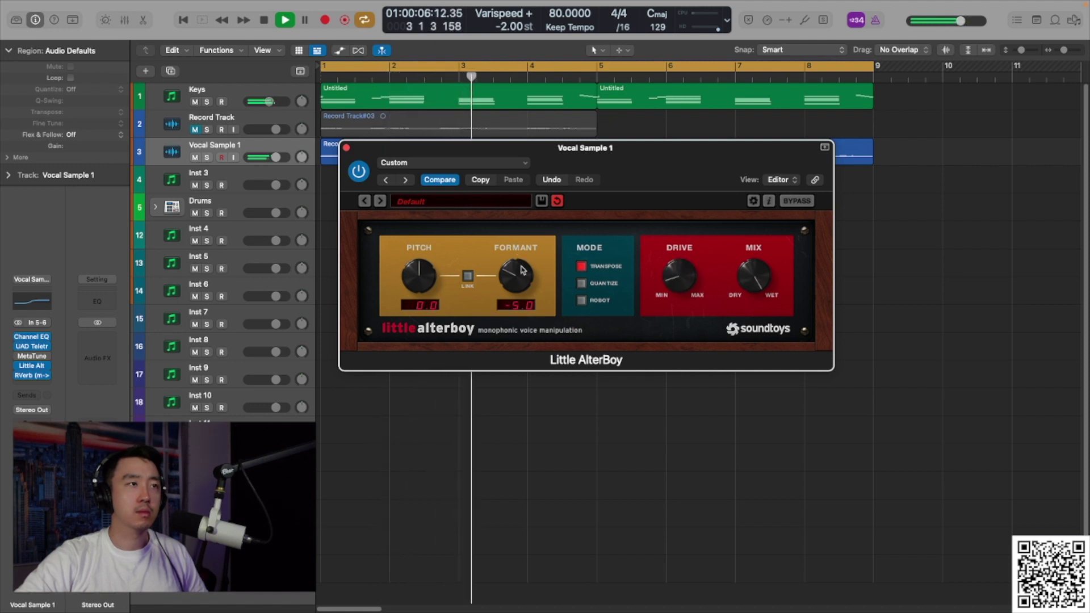
pyautogui.moveTo(518, 271); pyautogui.dragTo(517, 258)
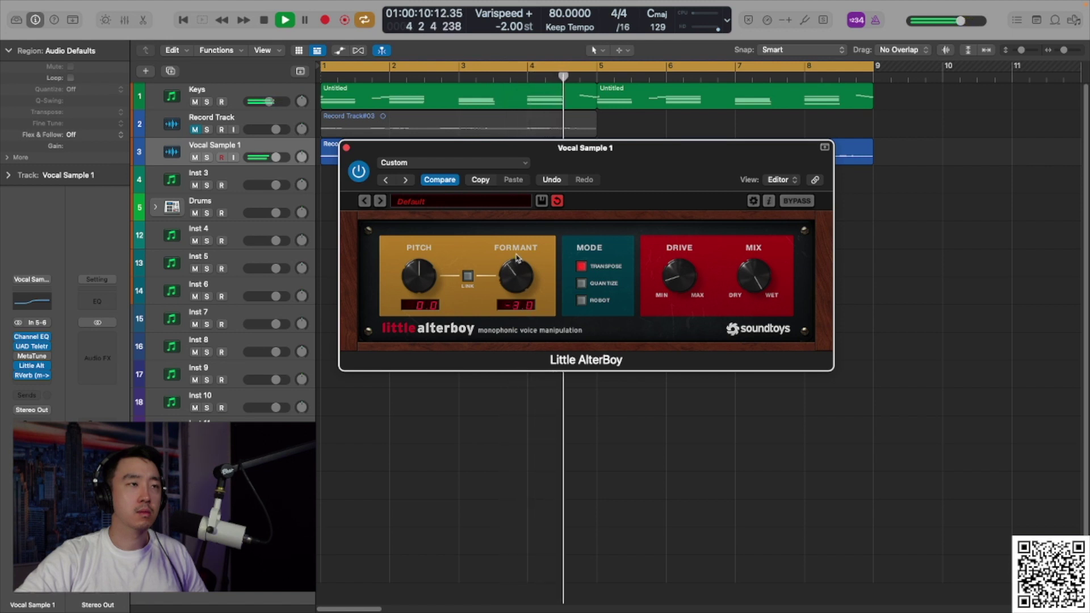
pyautogui.press('space')
# Step: Bounce the Record Track#03_bip region in place to a new track
pyautogui.click(346, 147)
pyautogui.rightClick(452, 156)
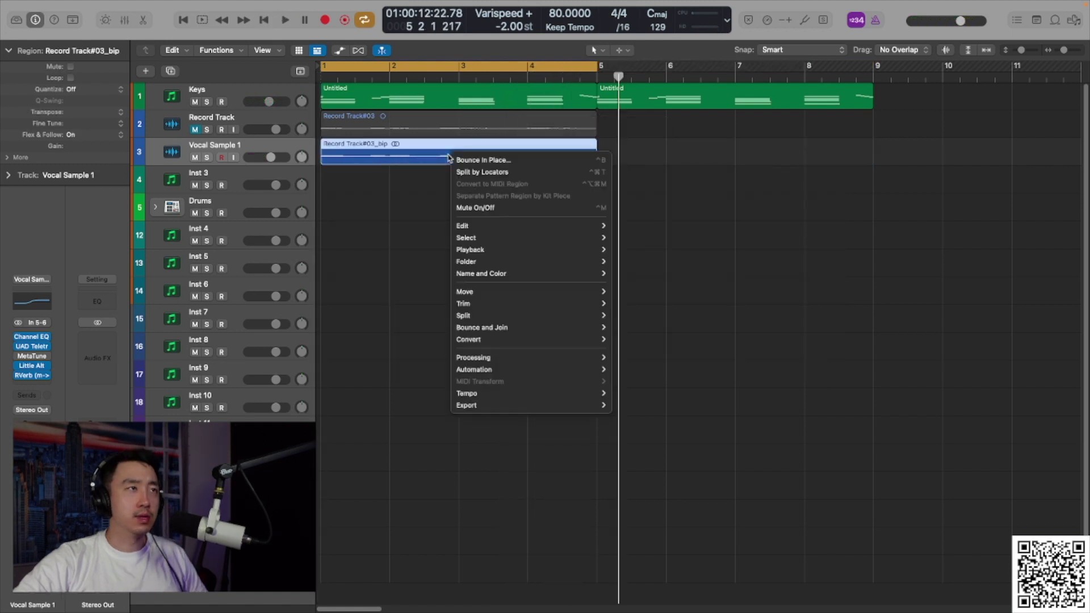
pyautogui.click(529, 162)
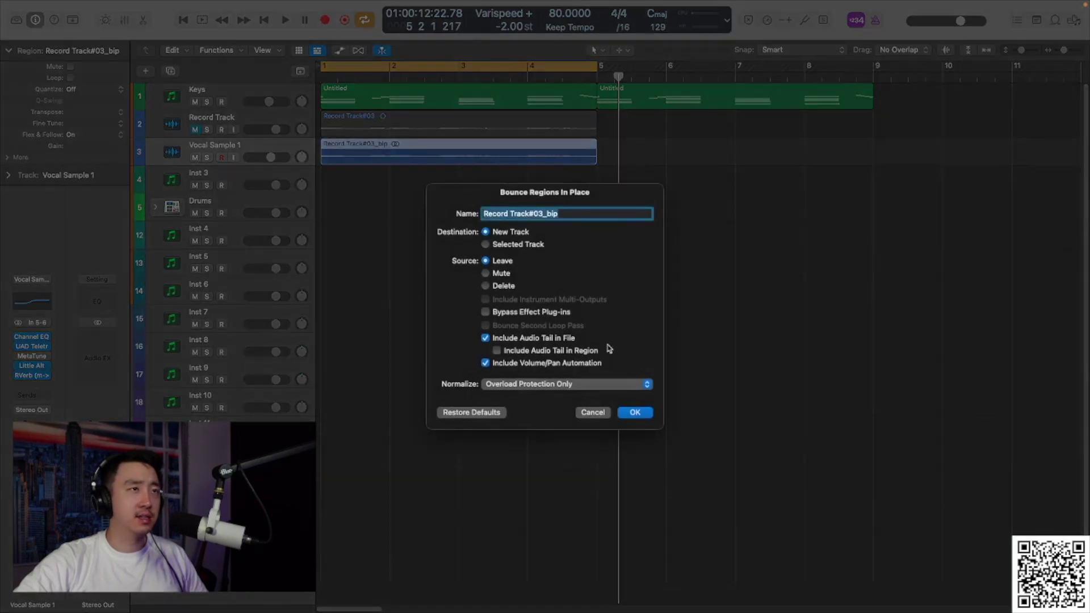
pyautogui.click(590, 412)
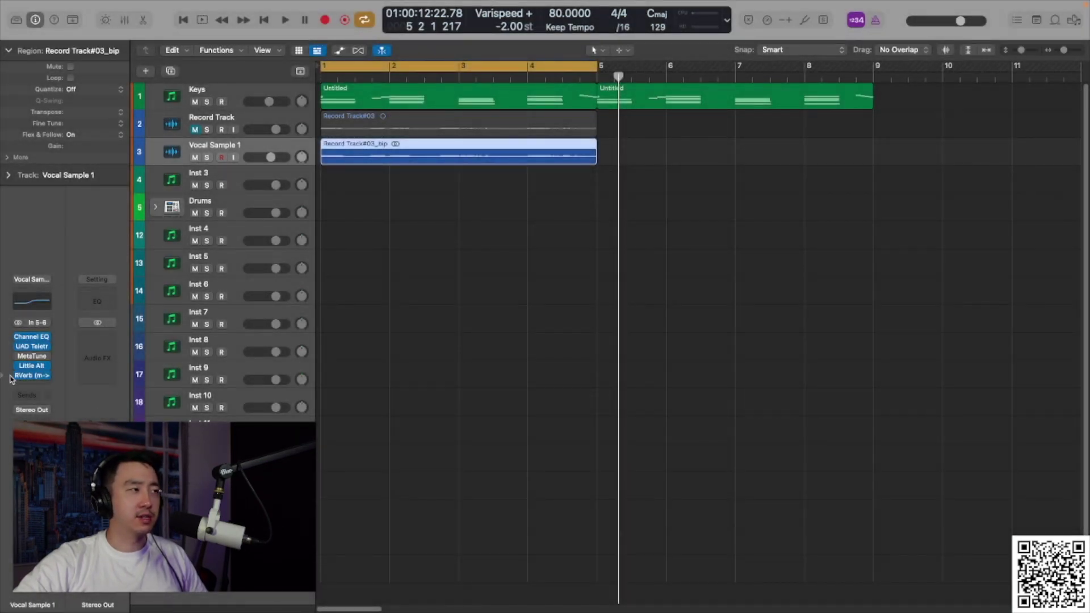
pyautogui.press('space')
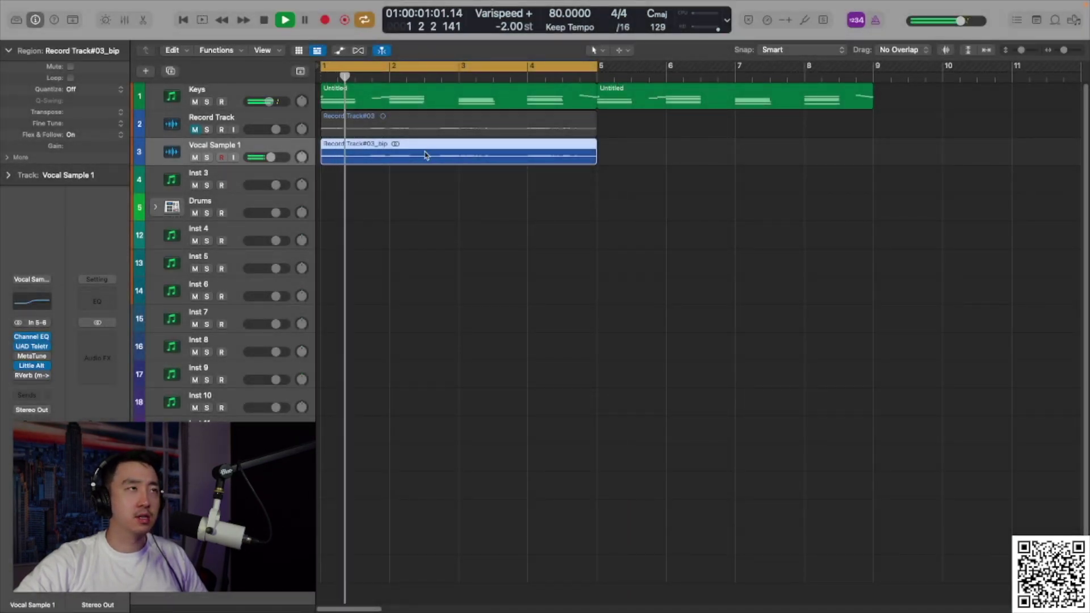
pyautogui.rightClick(423, 151)
pyautogui.click(475, 156)
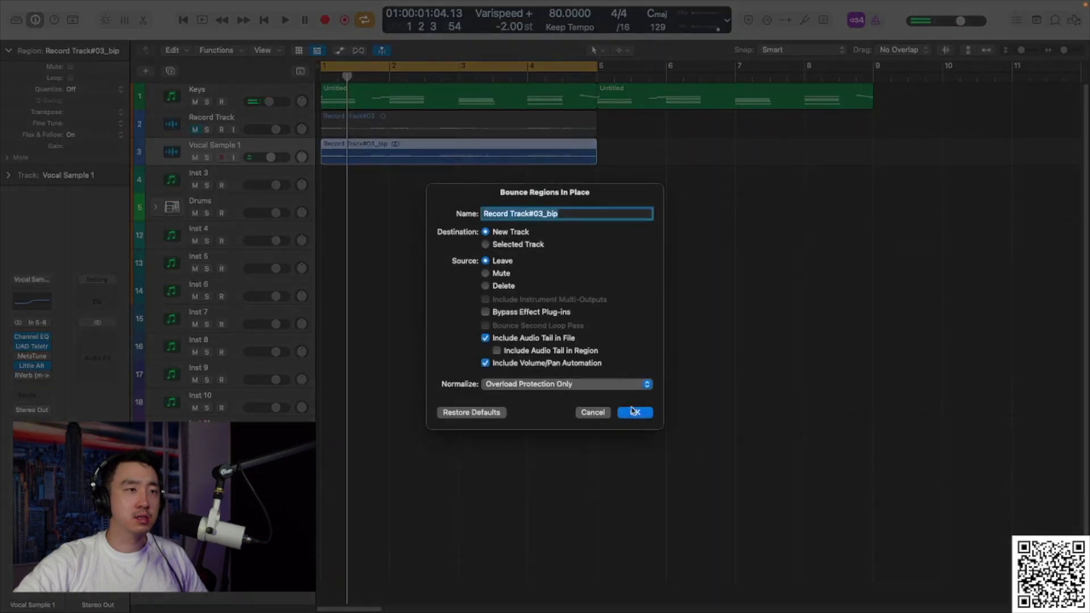
pyautogui.click(634, 411)
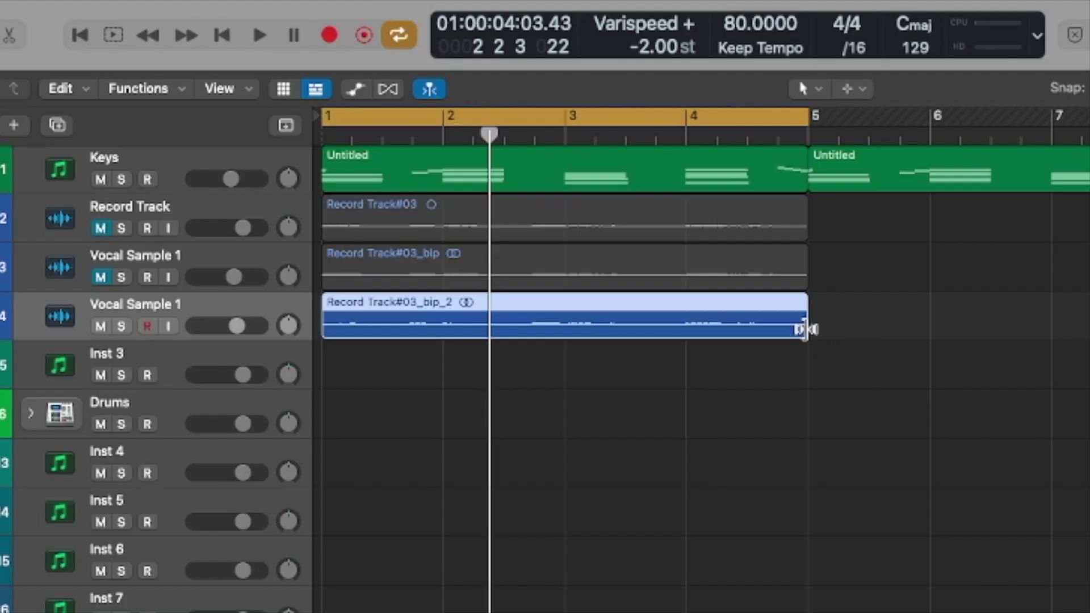
# Step: Time-stretch the bounced chop to two bars and reverse it in the region inspector
pyautogui.moveTo(800, 329); pyautogui.dragTo(552, 367)
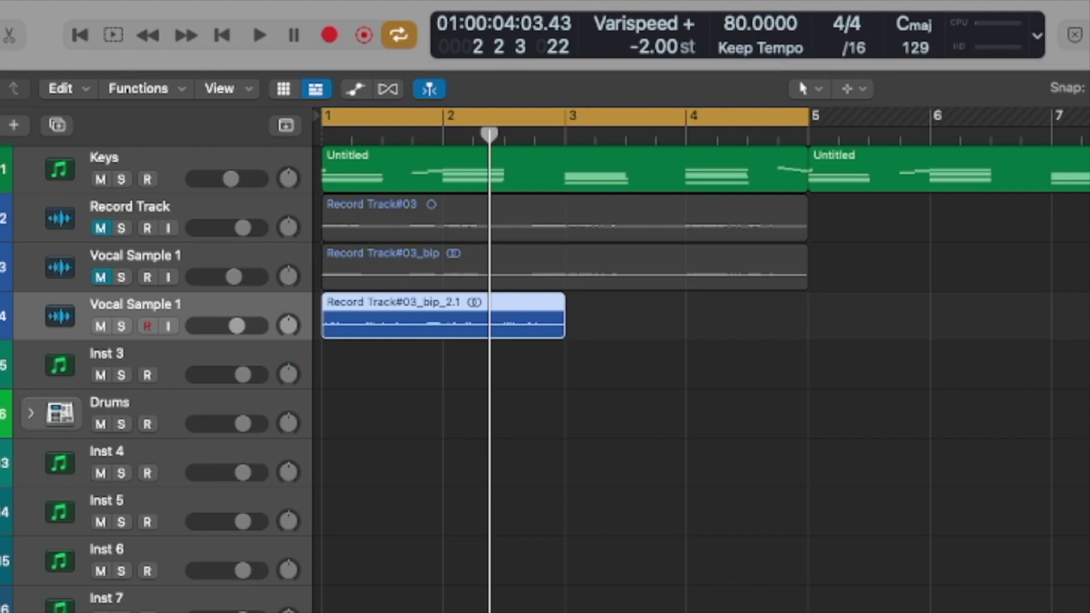
pyautogui.click(10, 161)
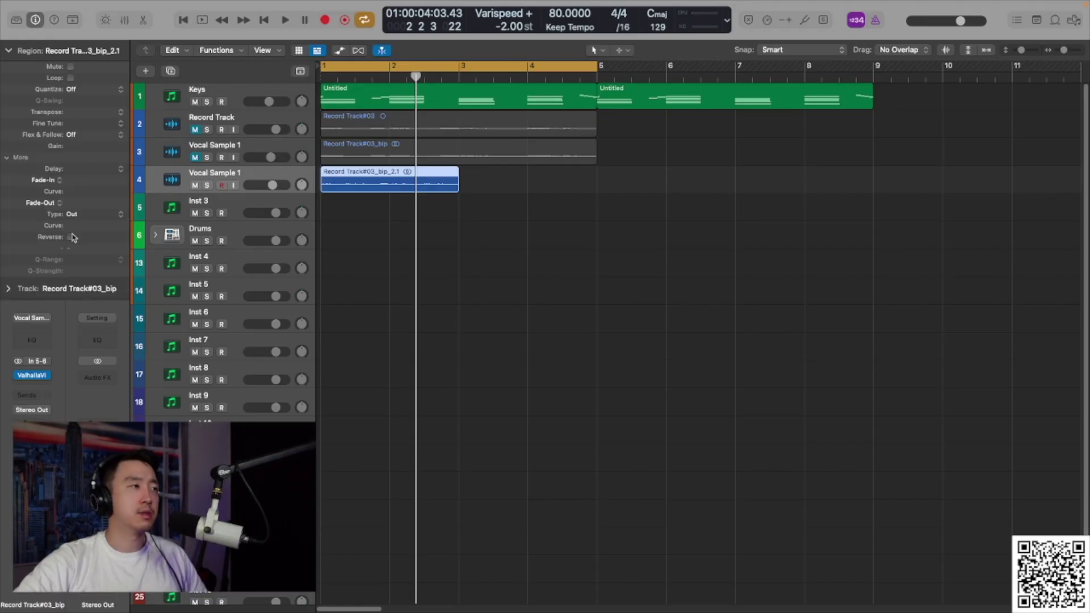
pyautogui.press('Return')
pyautogui.press('space')
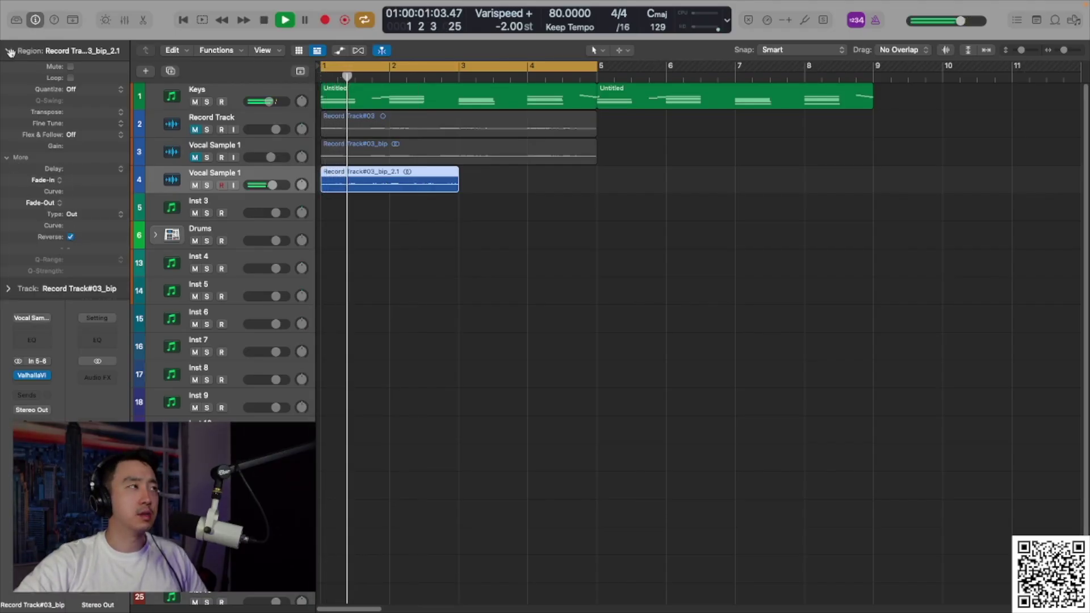
pyautogui.click(7, 161)
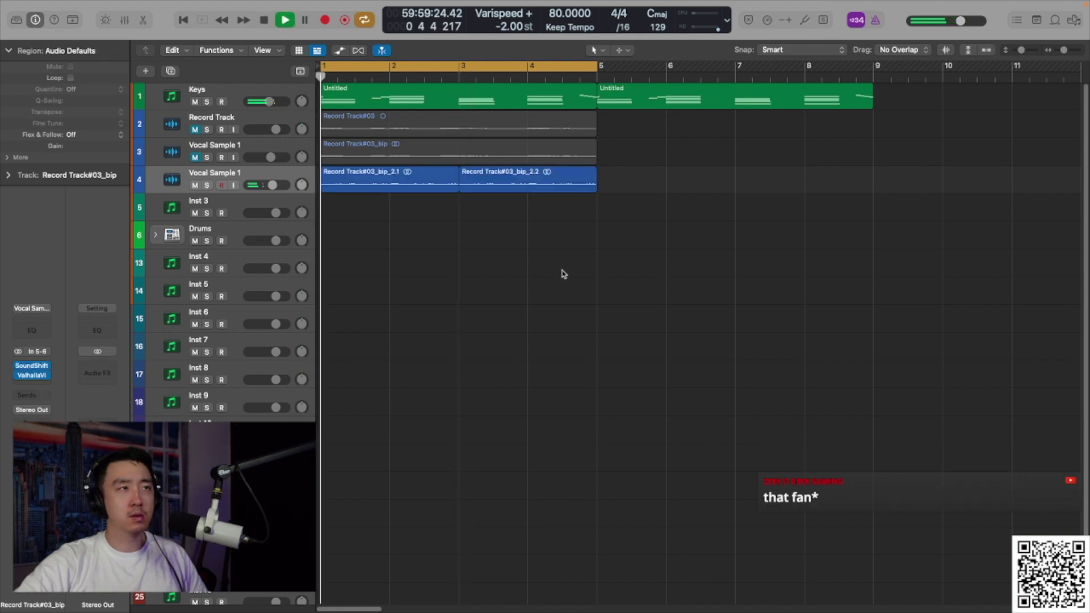
# Step: Add a second chop after bar 3 and unmute the original Vocal Sample 1 track
pyautogui.rightClick(562, 272)
pyautogui.rightClick(458, 254)
pyautogui.click(420, 233)
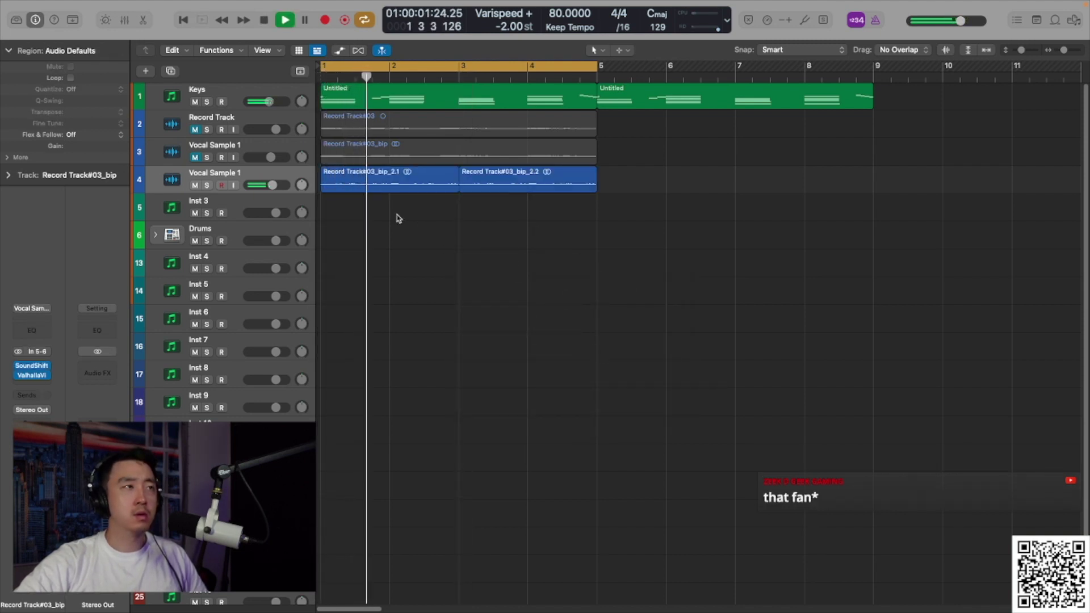
pyautogui.click(396, 185)
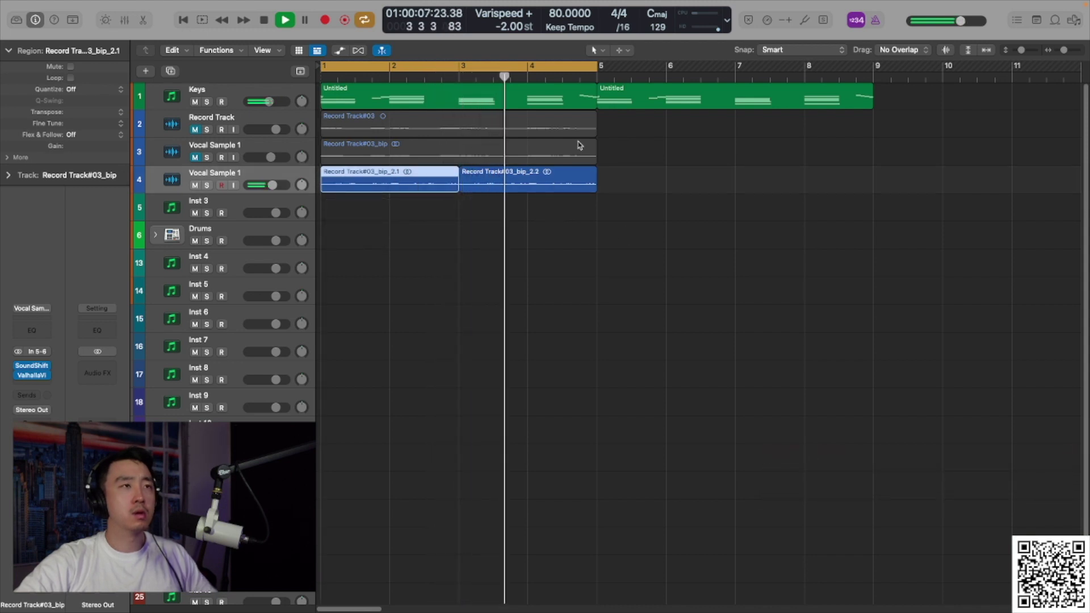
pyautogui.click(568, 158)
pyautogui.click(601, 181)
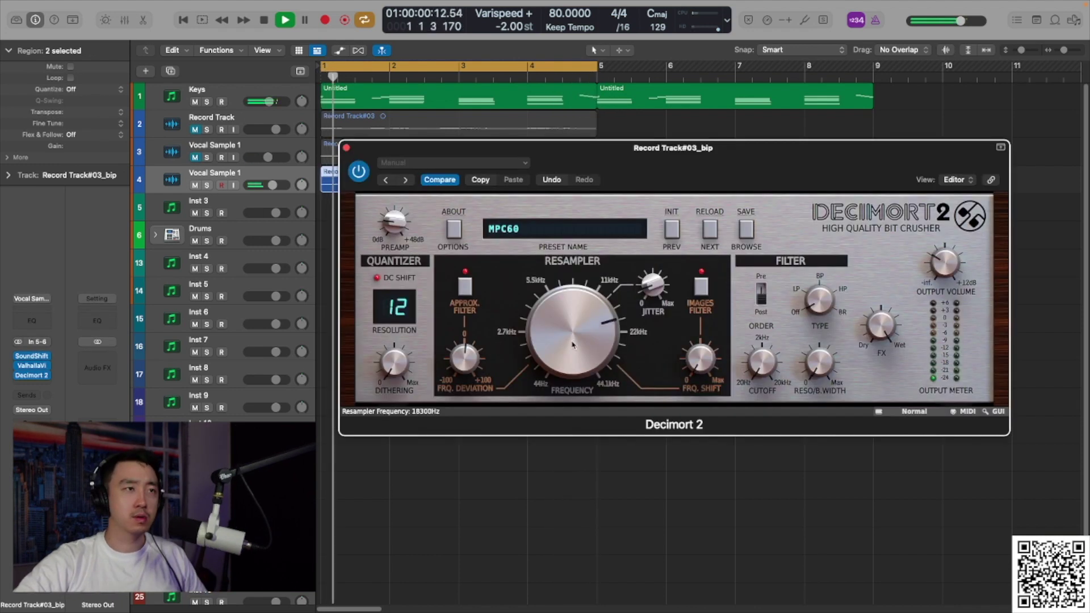
# Step: Lower Decimort 2's resampler frequency to about 3548Hz and close the plugin
pyautogui.moveTo(573, 345); pyautogui.dragTo(582, 396)
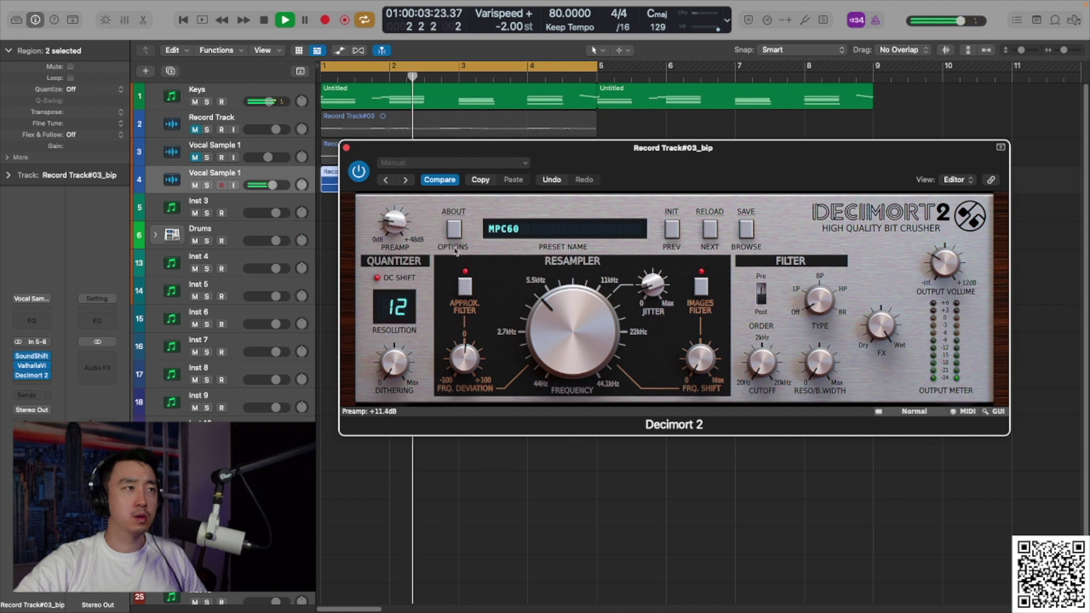
pyautogui.moveTo(574, 344); pyautogui.dragTo(574, 363)
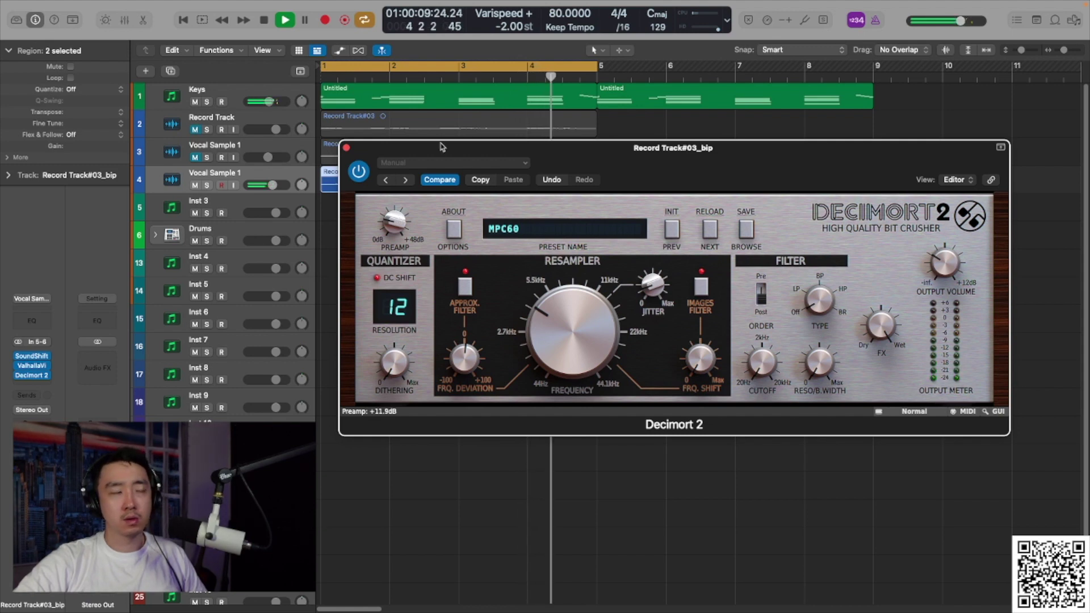
pyautogui.click(346, 147)
# Step: Insert ShaperBox 3 on the vocal track with a 1/2-bar volume curve rate
pyautogui.rightClick(579, 239)
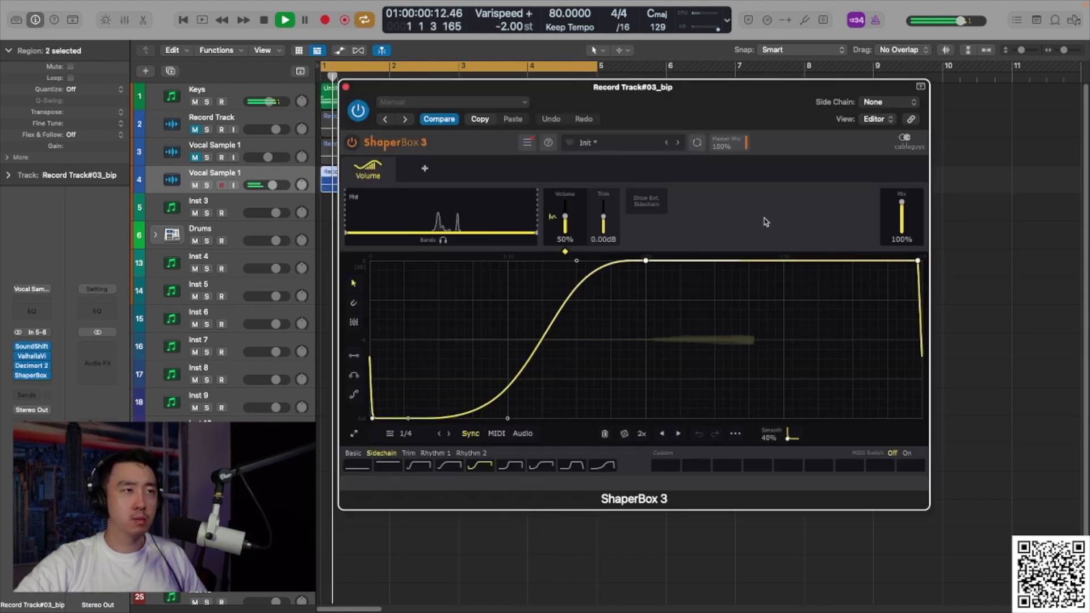
pyautogui.click(405, 433)
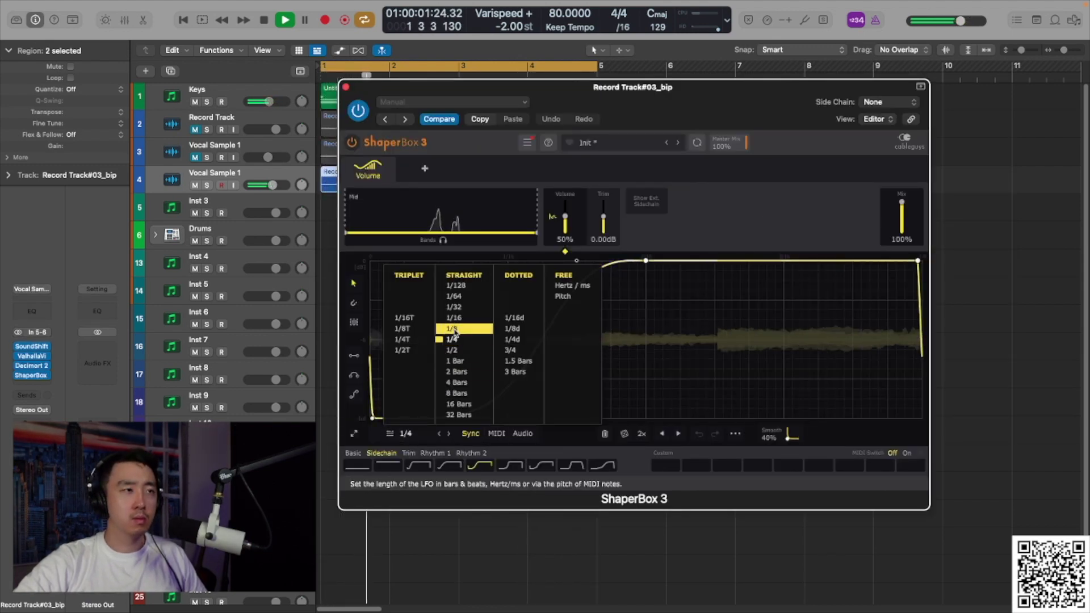
pyautogui.click(452, 350)
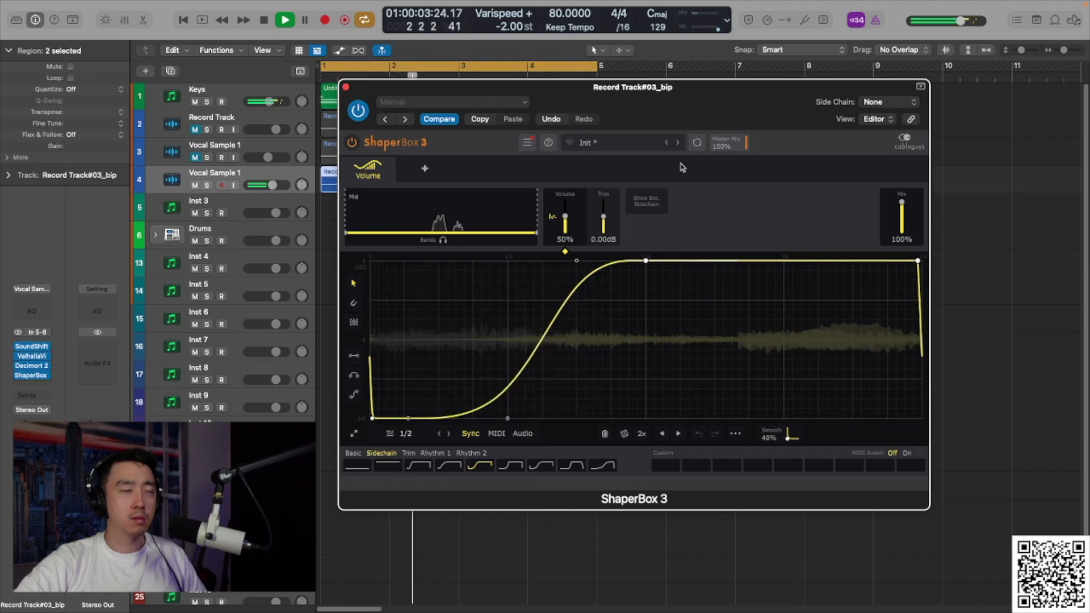
pyautogui.moveTo(687, 112); pyautogui.dragTo(709, 97)
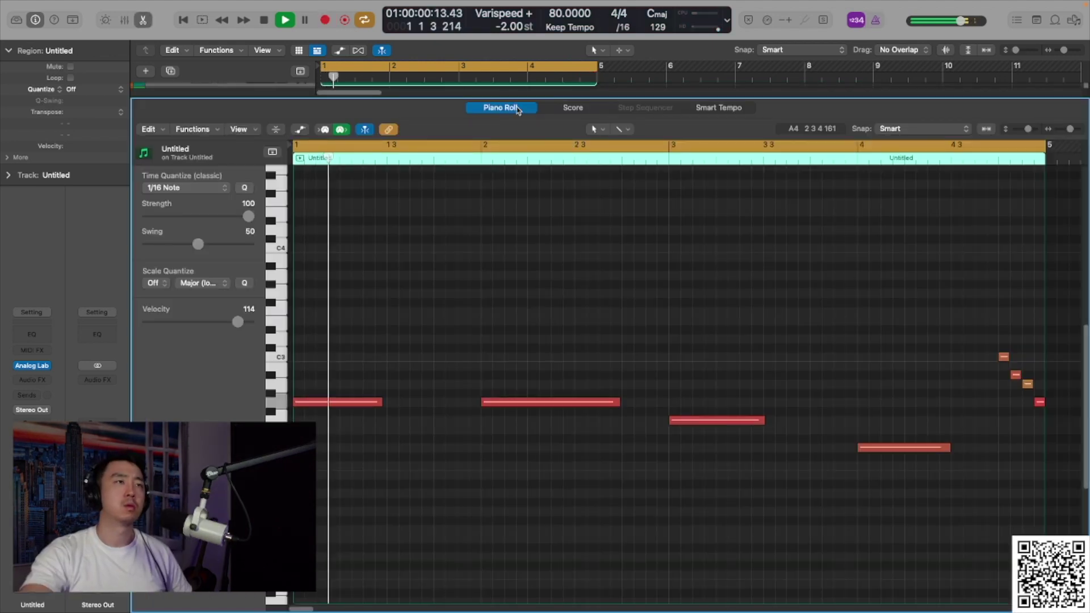
# Step: Play back the new Analog Lab part, name its track Bass, and loop the region to bar 9
pyautogui.press('p')
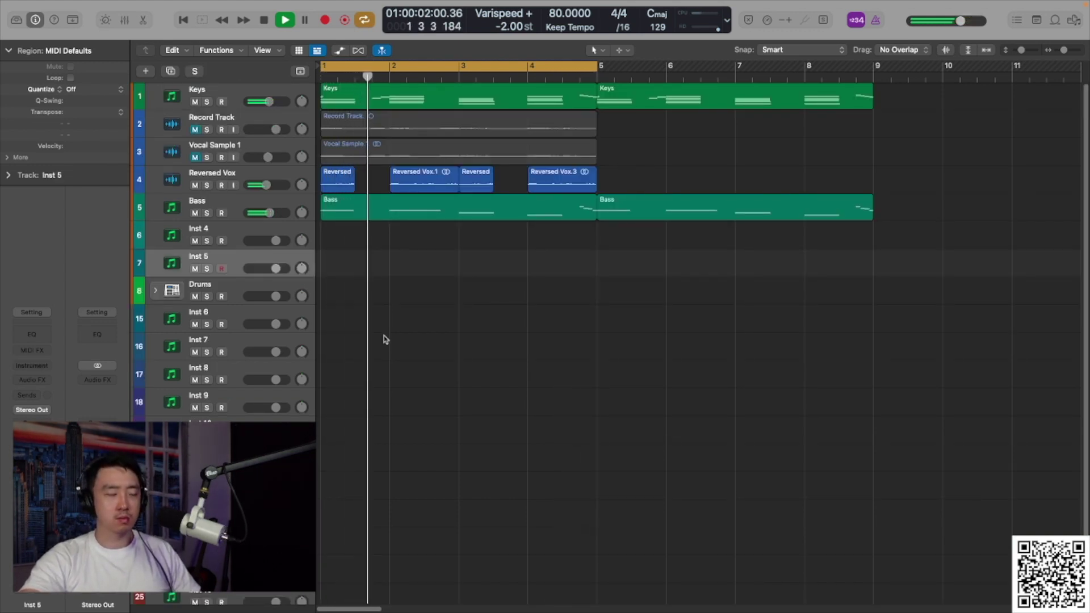
pyautogui.rightClick(413, 336)
pyautogui.rightClick(390, 283)
pyautogui.click(389, 285)
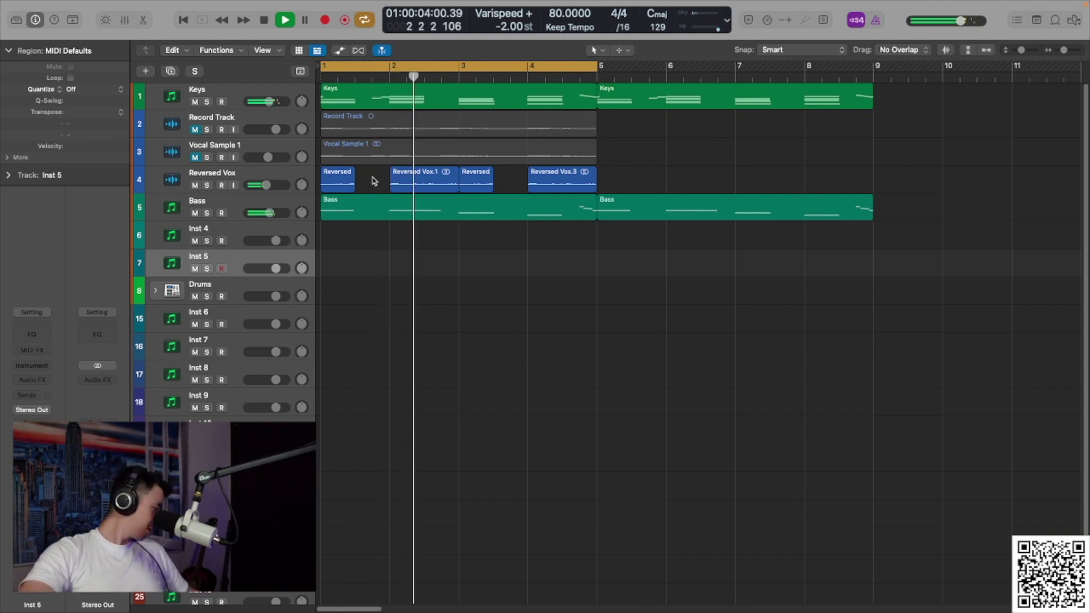
# Step: Record a new part on Inst 4, then mute the Accent Keys, Reversed Vox and Keys tracks
pyautogui.press('space')
pyautogui.press('Up')
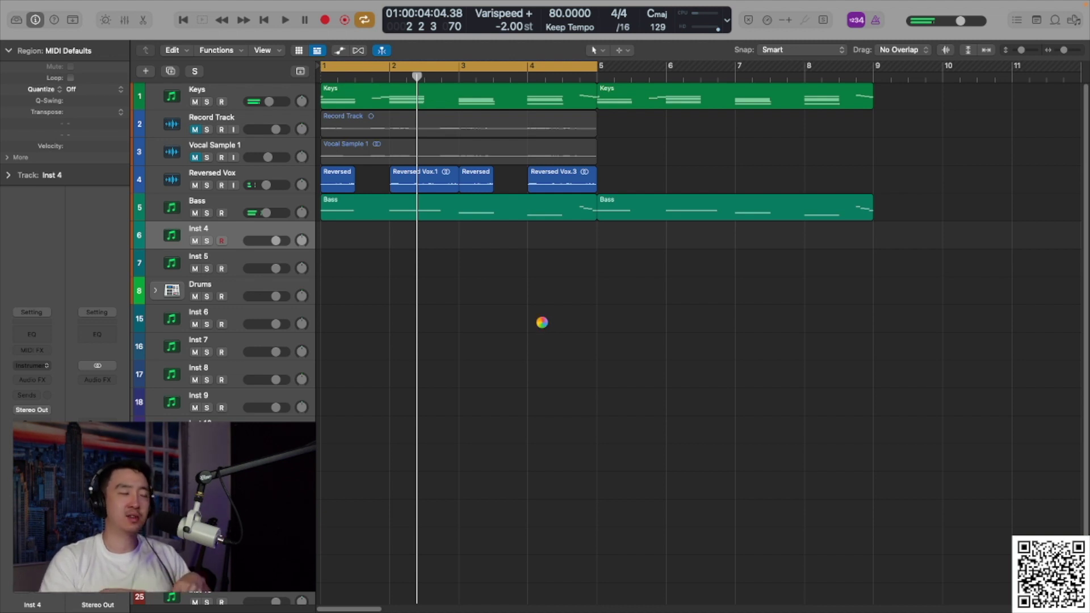
pyautogui.press('r')
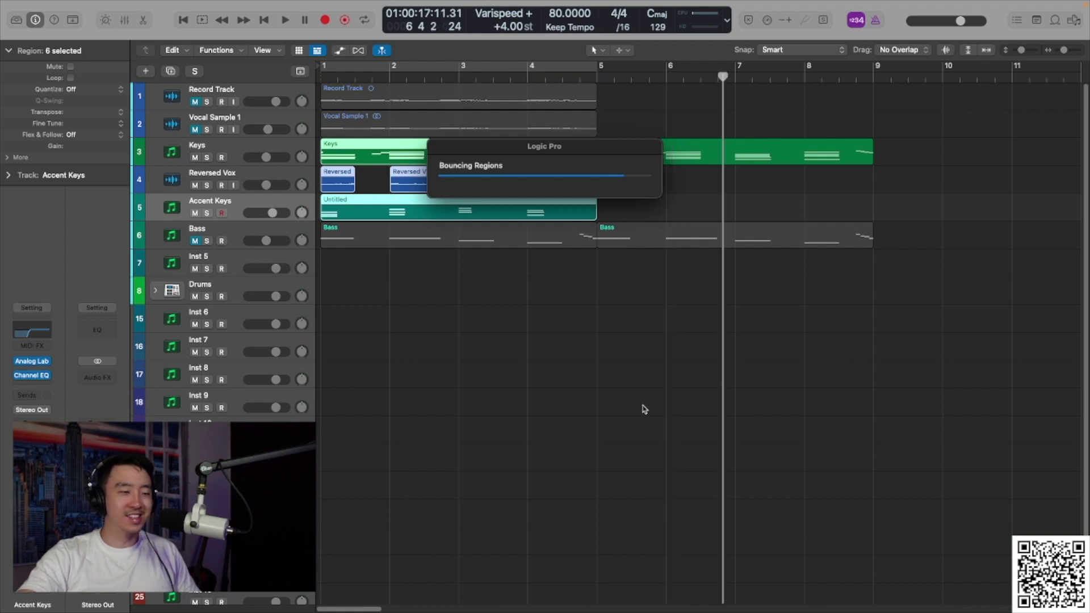
pyautogui.click(586, 438)
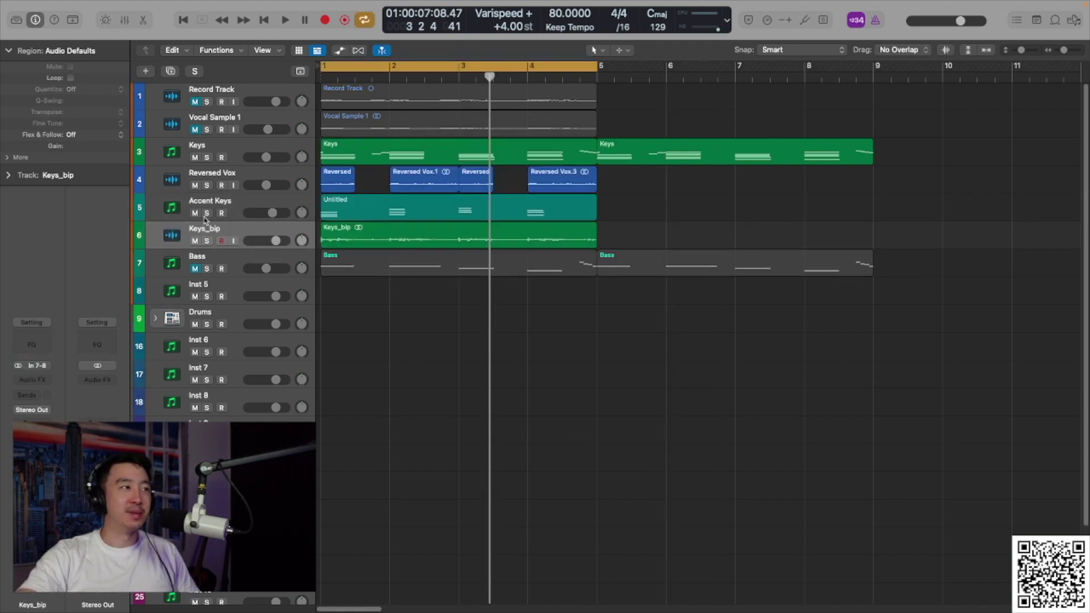
pyautogui.moveTo(195, 213); pyautogui.dragTo(193, 156)
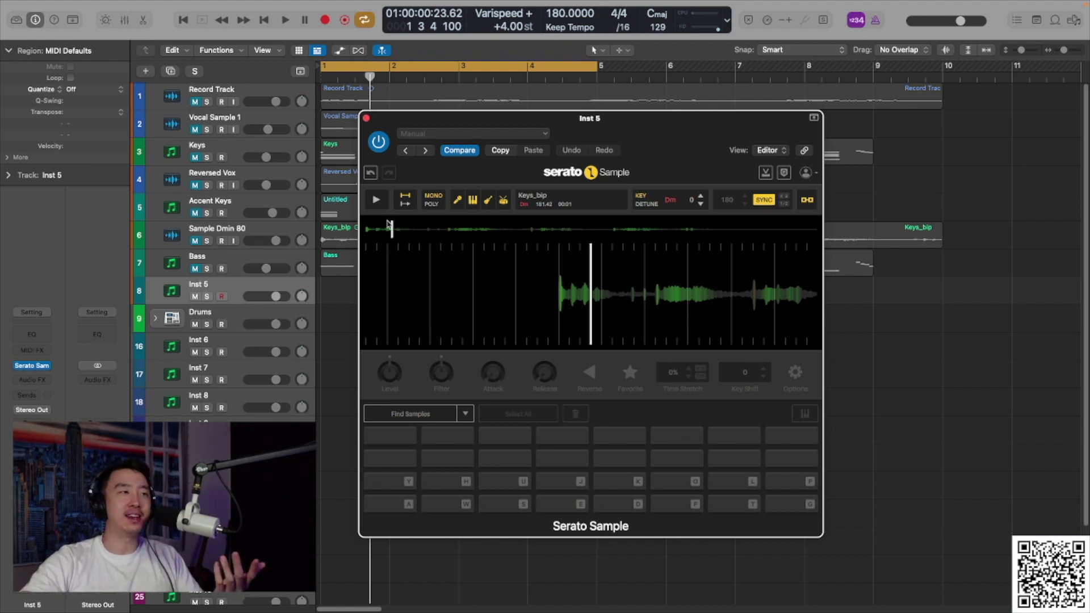
# Step: Audition the Keys_bip sample in Serato Sample, change the tempo, select all slices and close the plugin
pyautogui.click(614, 275)
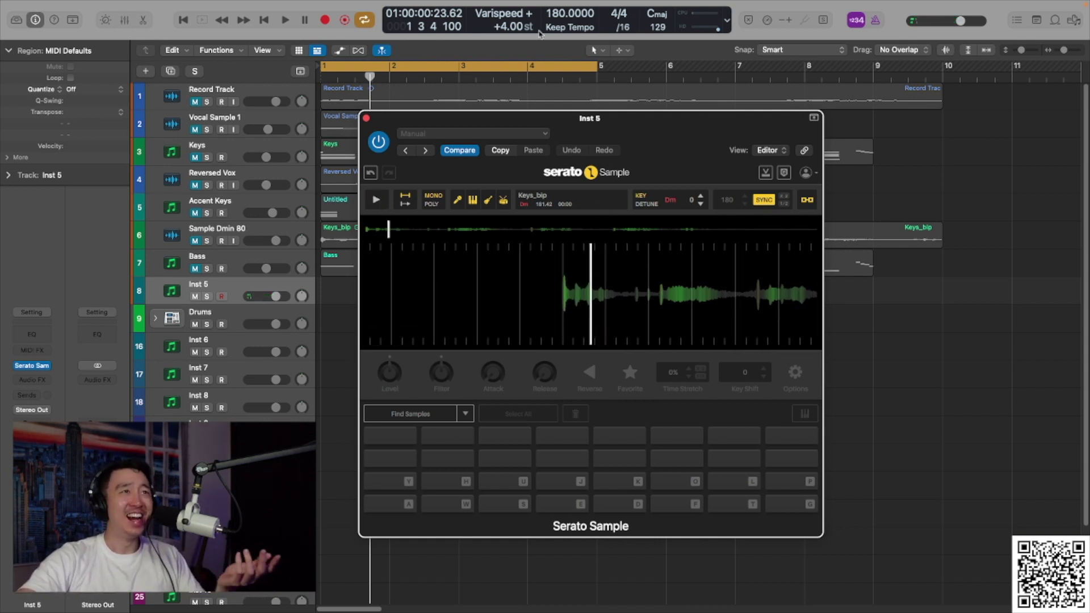
pyautogui.moveTo(558, 13); pyautogui.dragTo(559, 5)
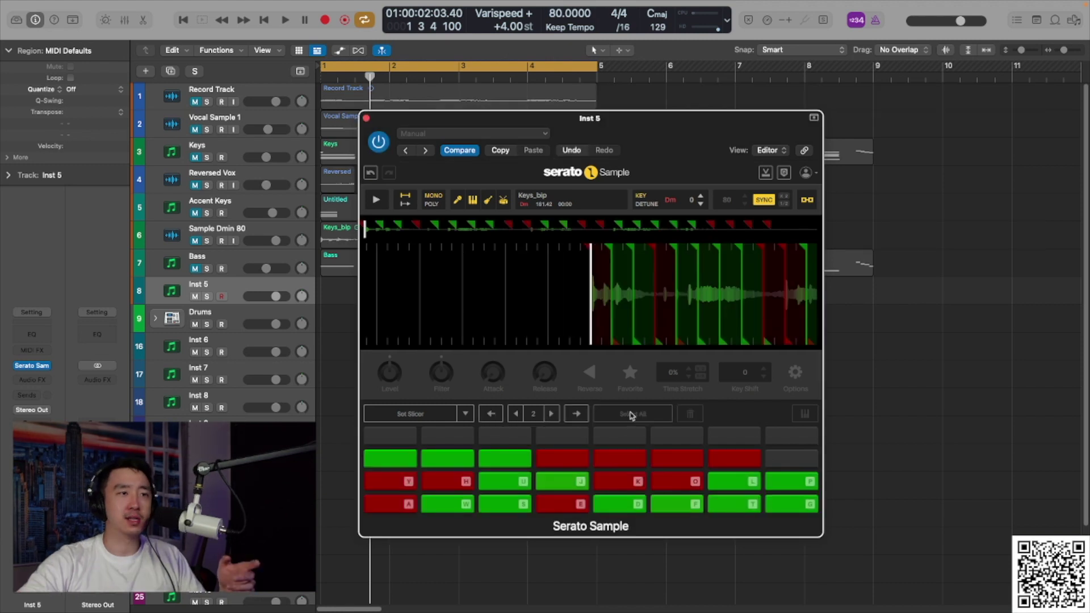
pyautogui.click(631, 414)
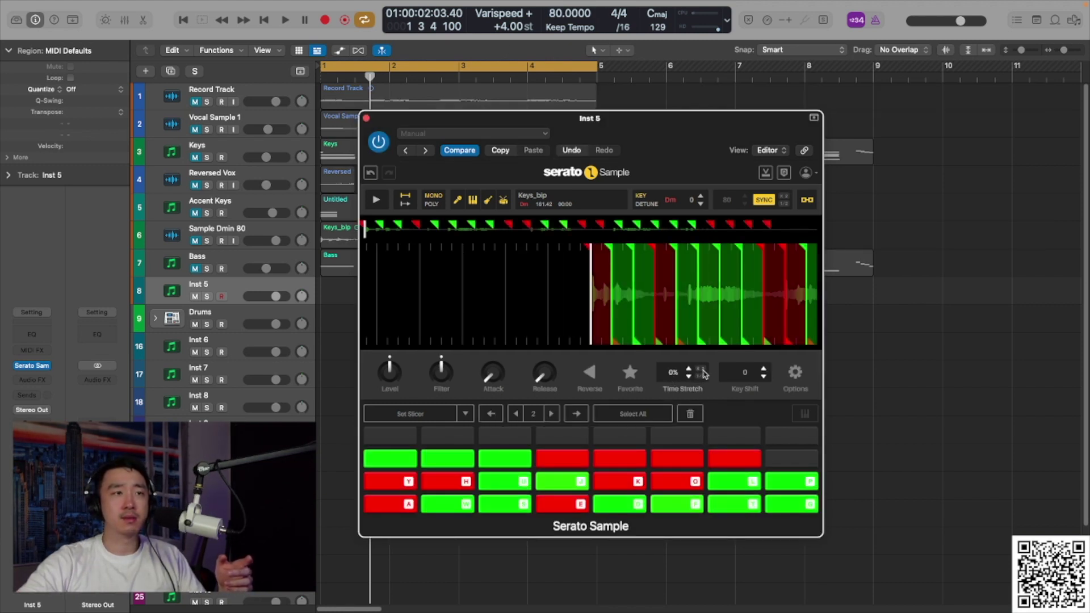
pyautogui.click(397, 503)
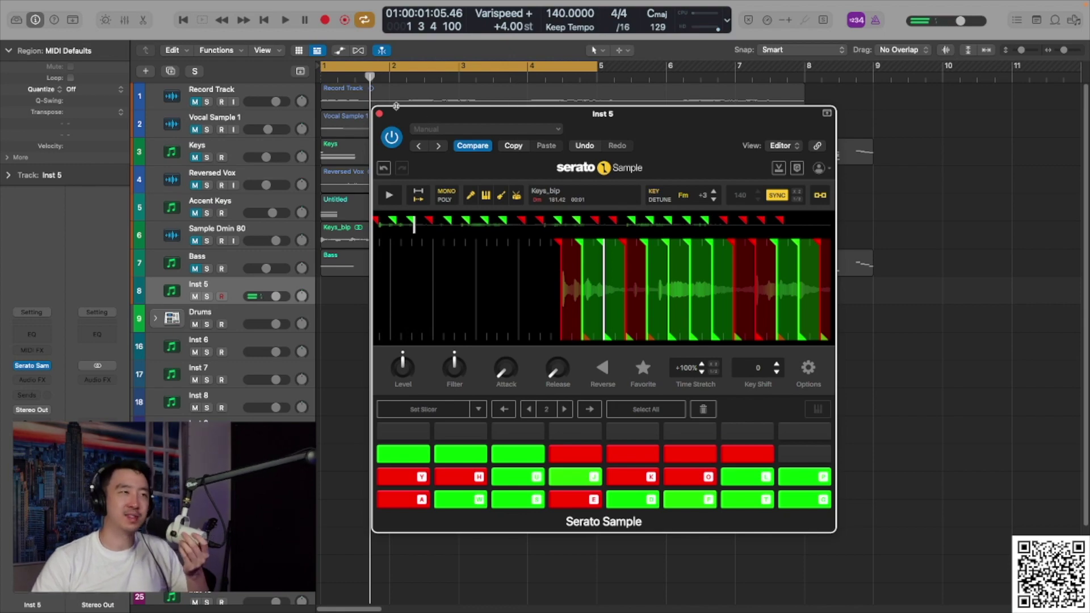
pyautogui.click(379, 114)
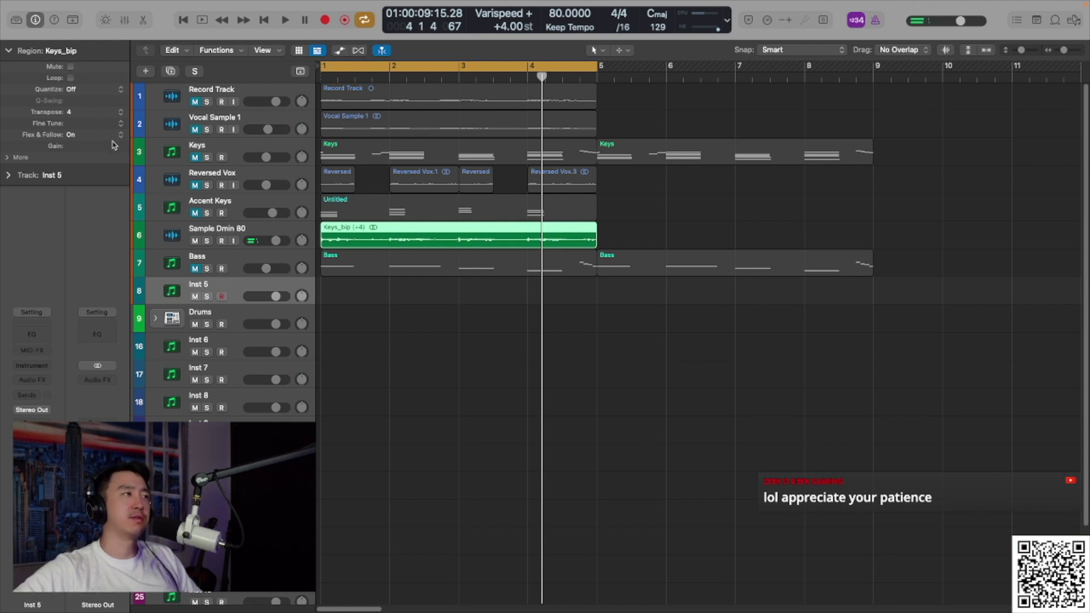
# Step: Play the transposed Keys_bip sample and lower the Tape Echoes dry/wet mix slightly
pyautogui.press('space')
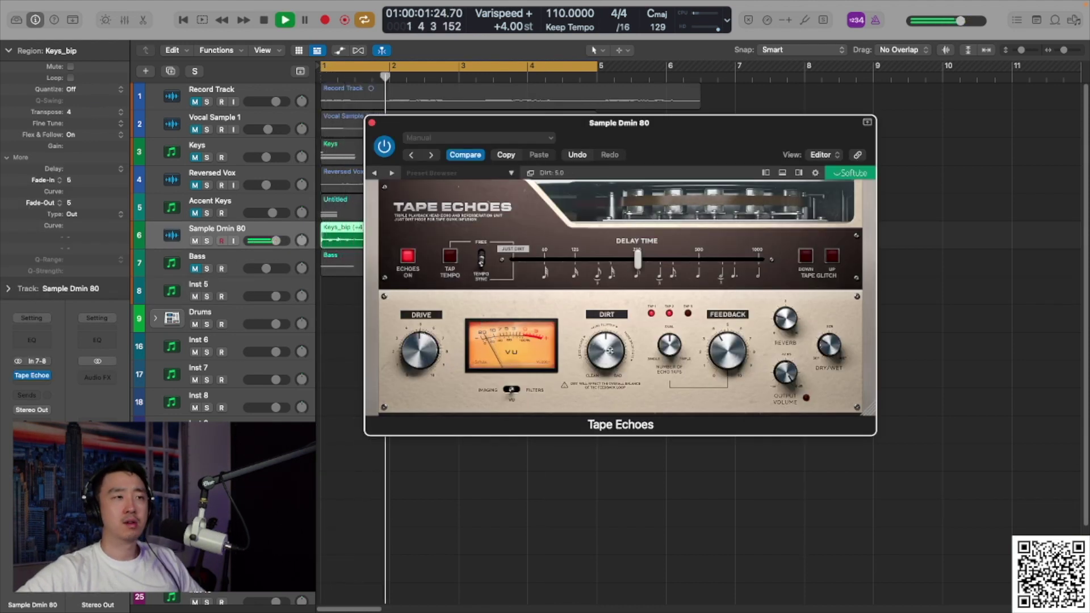
pyautogui.moveTo(568, 122); pyautogui.dragTo(601, 139)
pyautogui.moveTo(856, 365); pyautogui.dragTo(859, 367)
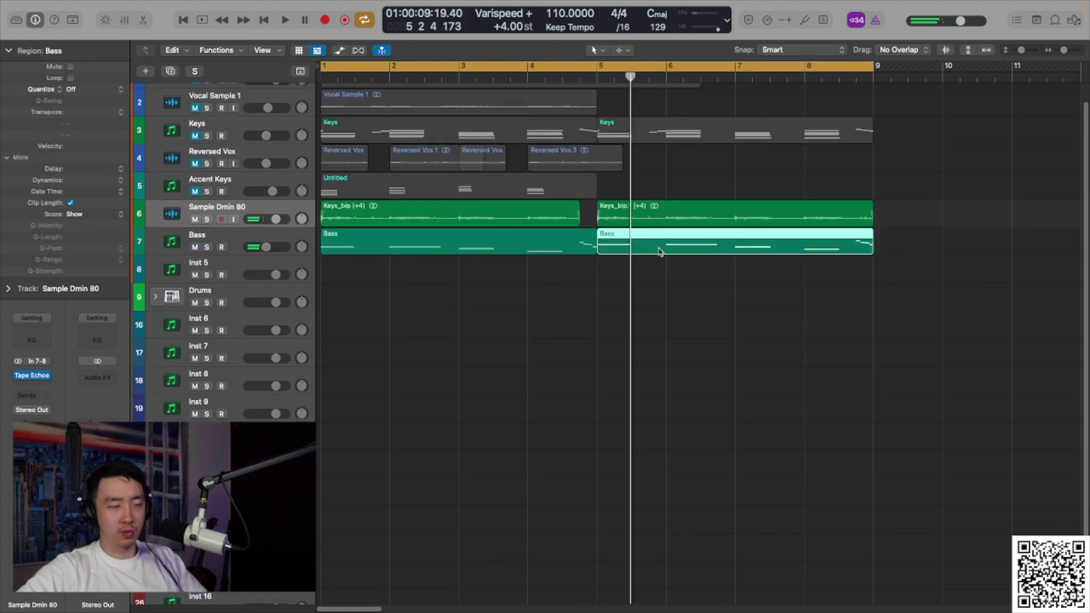
pyautogui.click(620, 304)
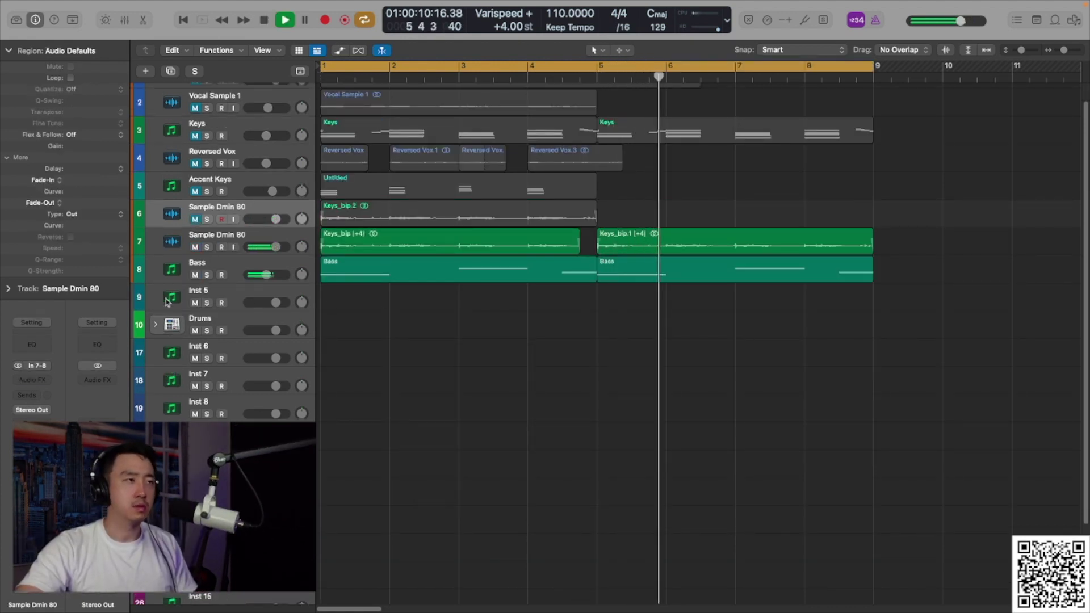
# Step: Select Inst 5, expand the Drums folder to show Kick, Clap and HiHats, and open Kick's Maschine 2
pyautogui.click(167, 301)
pyautogui.rightClick(357, 327)
pyautogui.press('Escape')
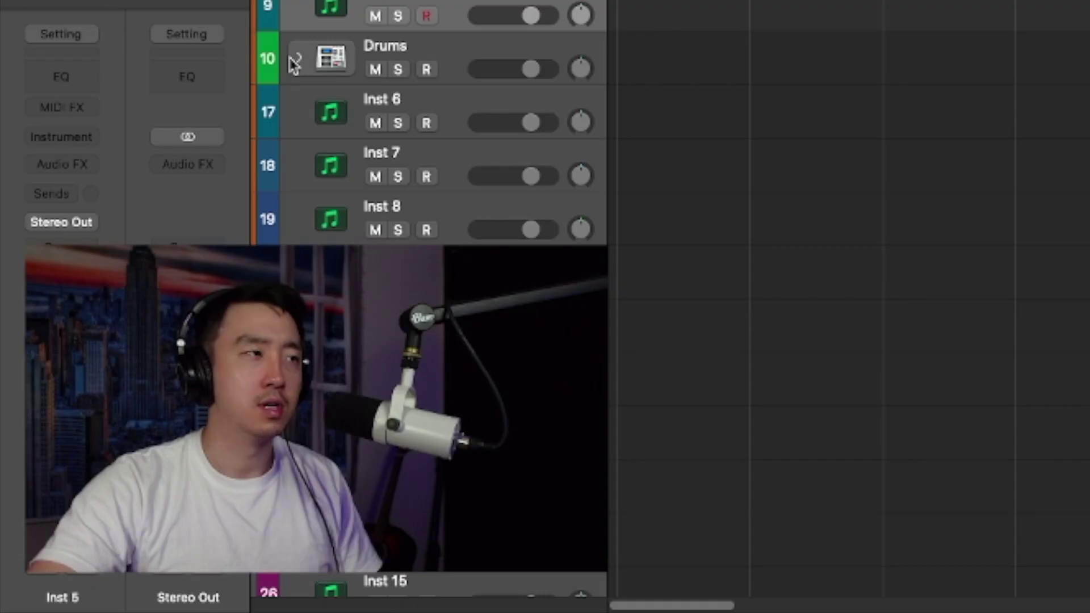
pyautogui.click(155, 324)
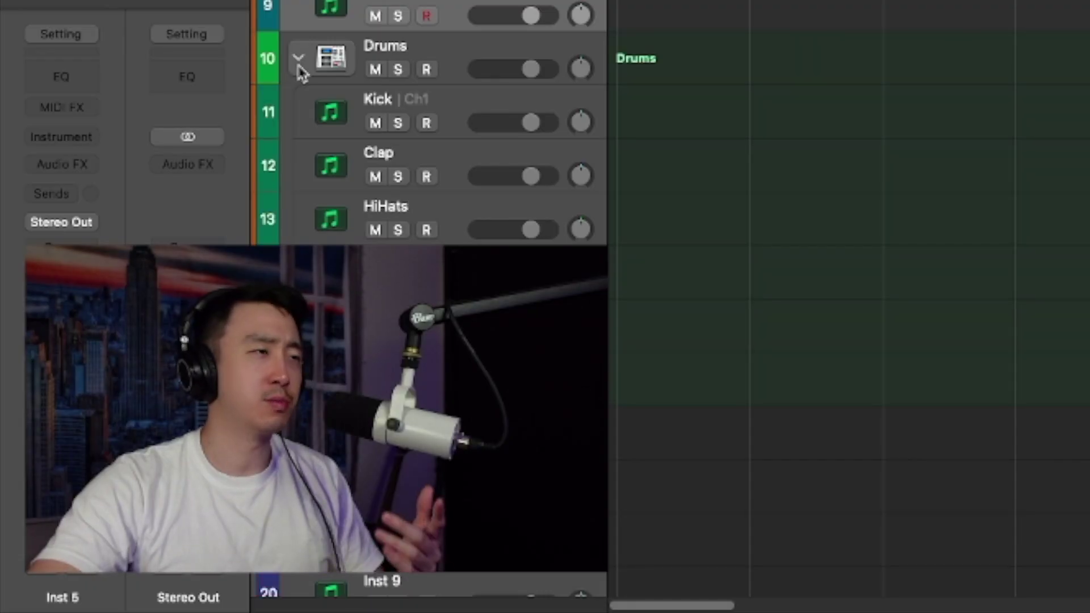
pyautogui.click(335, 114)
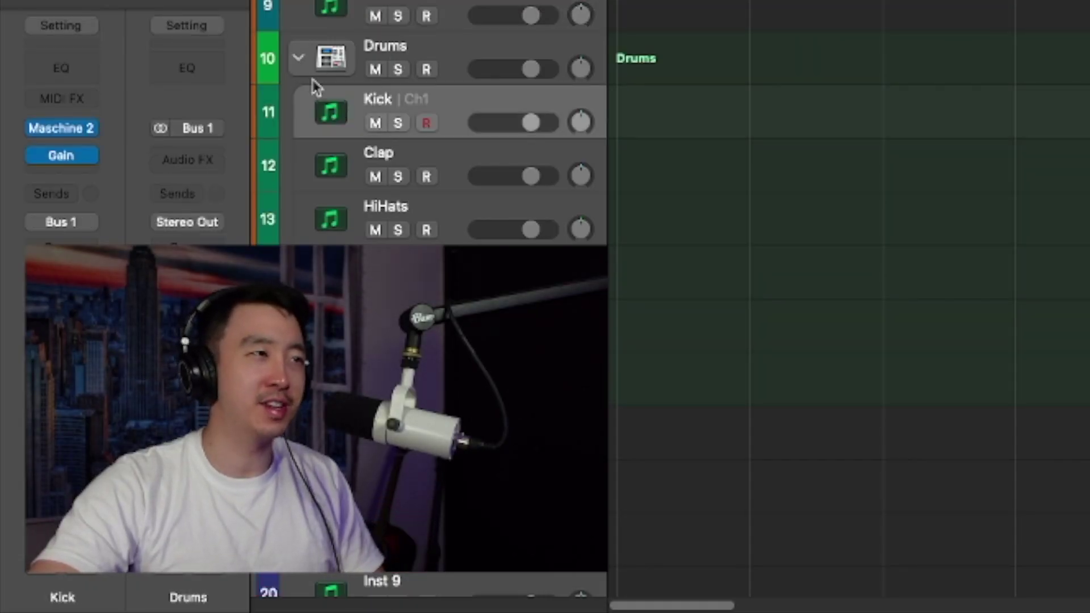
pyautogui.click(72, 127)
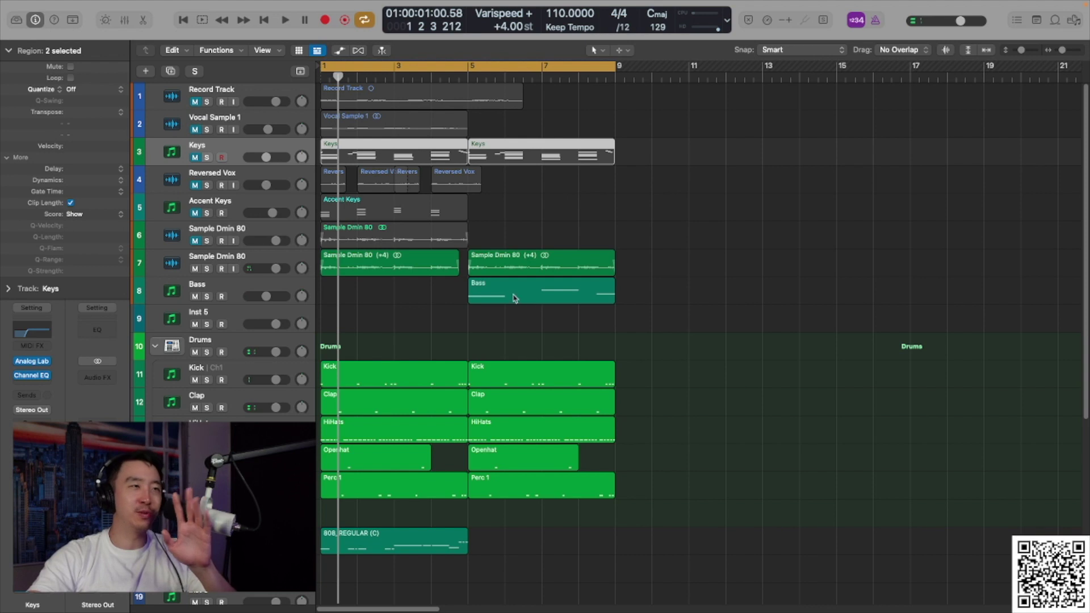
# Step: Move the Bass region so it starts at bar 1
pyautogui.moveTo(514, 298); pyautogui.dragTo(366, 298)
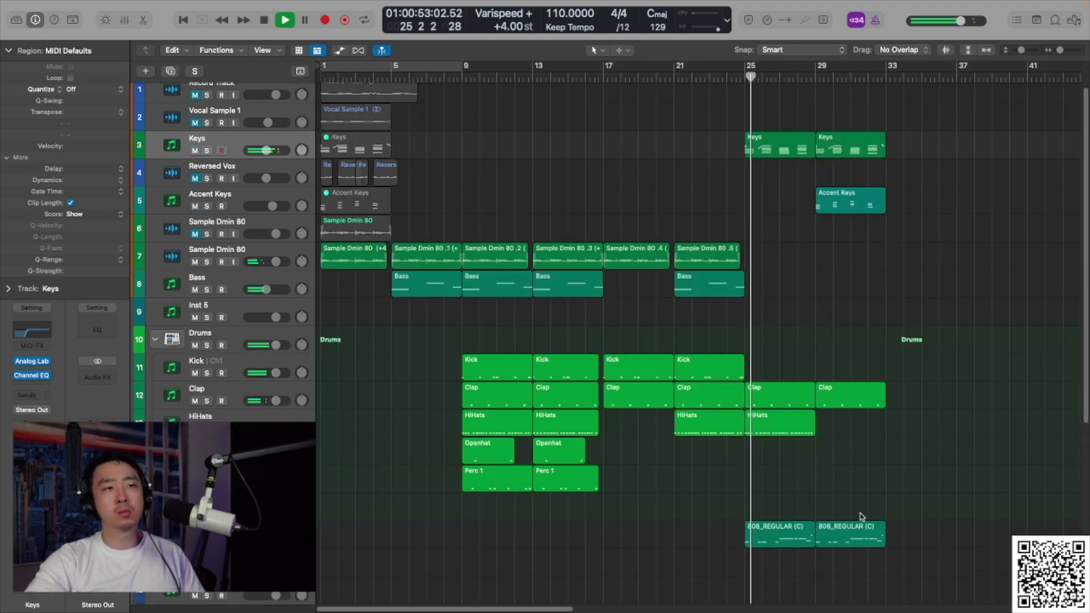
pyautogui.rightClick(862, 516)
pyautogui.press('Escape')
# Step: Copy the Perc 1 region to bar 25 and lengthen it out to bar 29
pyautogui.click(592, 481)
pyautogui.moveTo(591, 481); pyautogui.dragTo(834, 482)
pyautogui.click(724, 455)
pyautogui.click(815, 461)
# Step: Copy the Perc 1 and Openhat regions to bar 29
pyautogui.click(636, 449)
pyautogui.moveTo(573, 446); pyautogui.dragTo(856, 445)
pyautogui.click(819, 298)
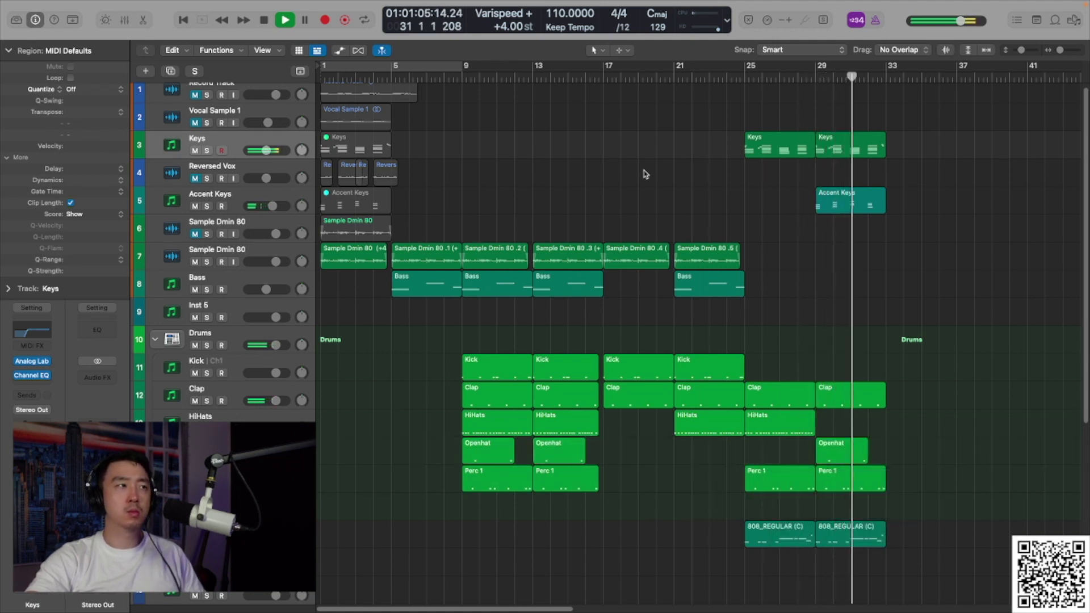
# Step: Lower the Accent Keys volume slightly and apply HalfTime to the Sample Dmin 80 regions
pyautogui.moveTo(273, 206); pyautogui.dragTo(267, 208)
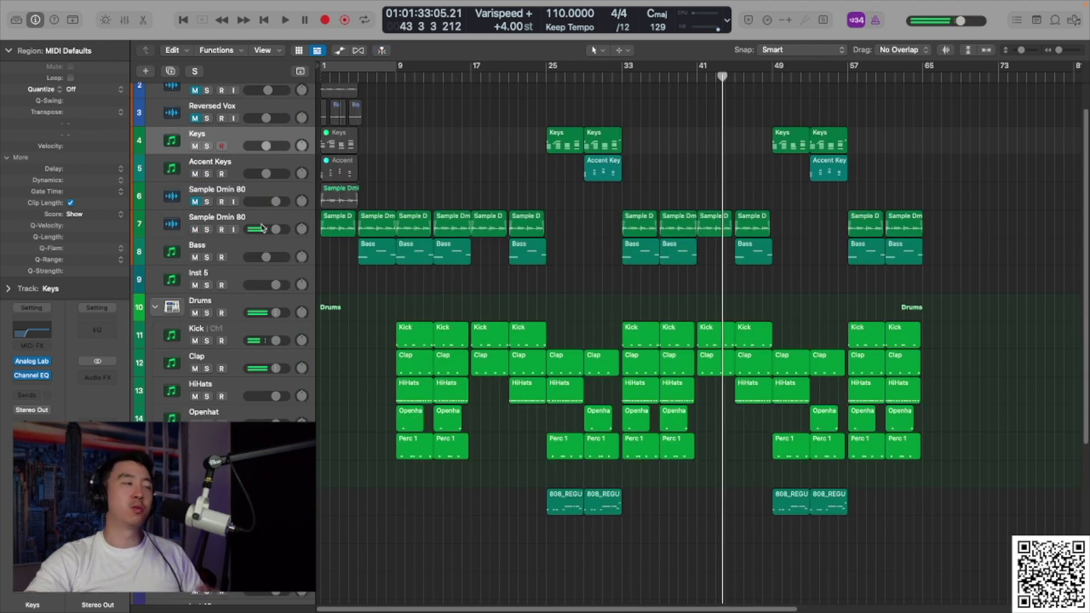
pyautogui.click(258, 223)
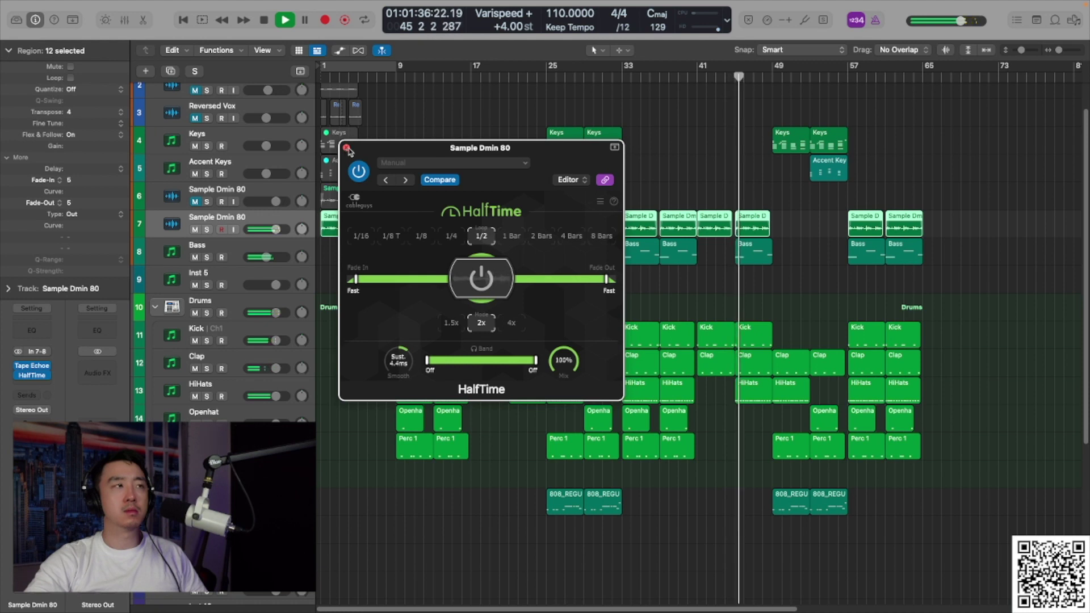
pyautogui.click(347, 148)
pyautogui.click(747, 146)
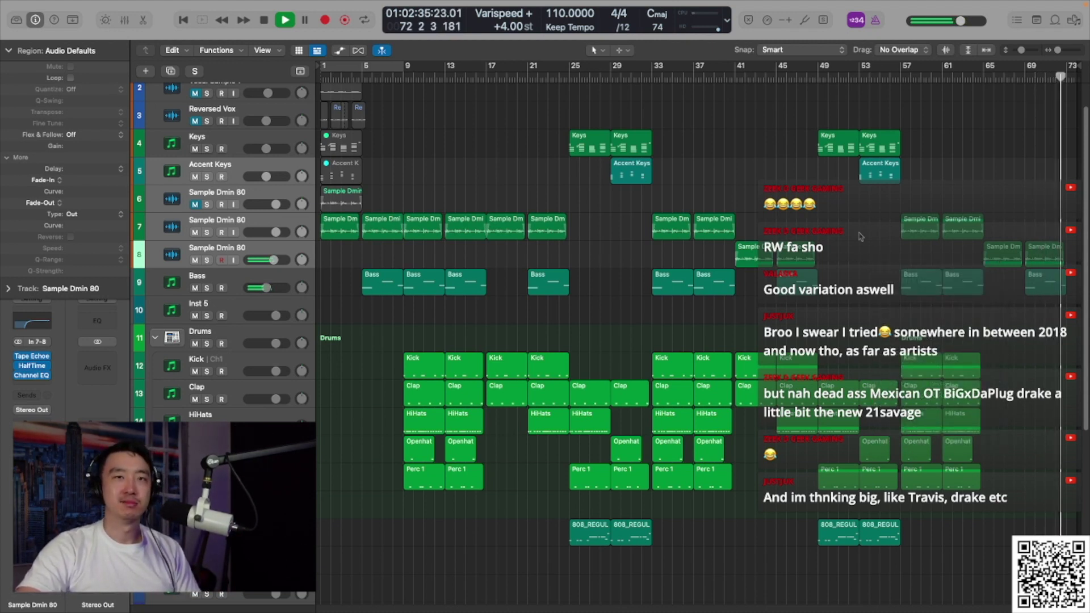
# Step: Stop playback and return the playhead to bar 1
pyautogui.press('space')
pyautogui.press('Return')
pyautogui.press('Up')
pyautogui.press('Up')
pyautogui.press('Up')
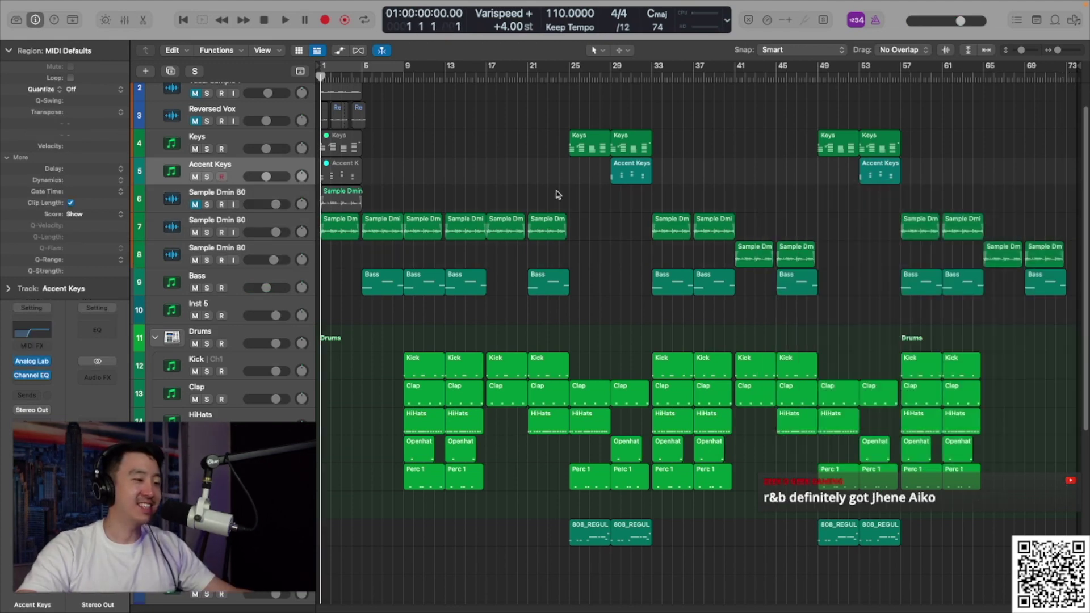
pyautogui.rightClick(582, 302)
pyautogui.click(597, 267)
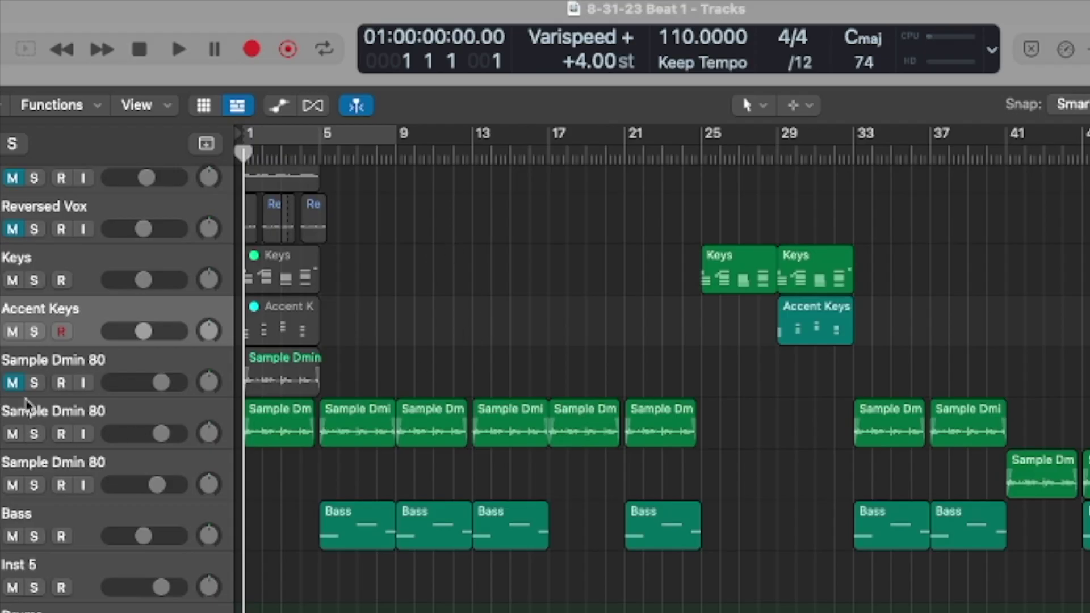
# Step: Solo the first Sample Dmin 80 track, set tempo to 76, and select its opening region
pyautogui.click(35, 384)
pyautogui.press('super+Right')
pyautogui.press('super+Right')
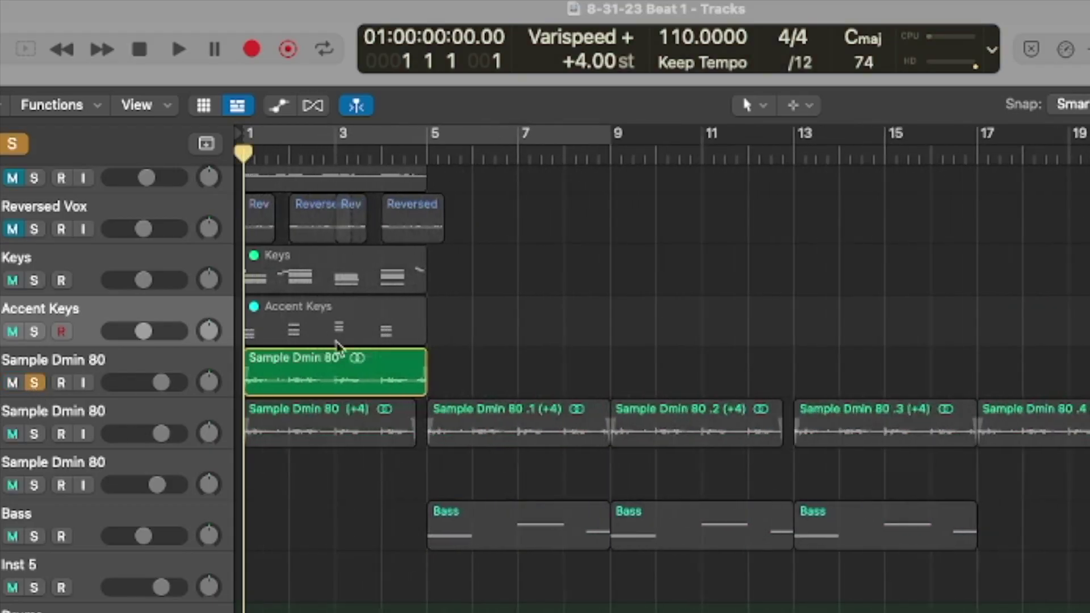
pyautogui.moveTo(690, 36); pyautogui.dragTo(690, 56)
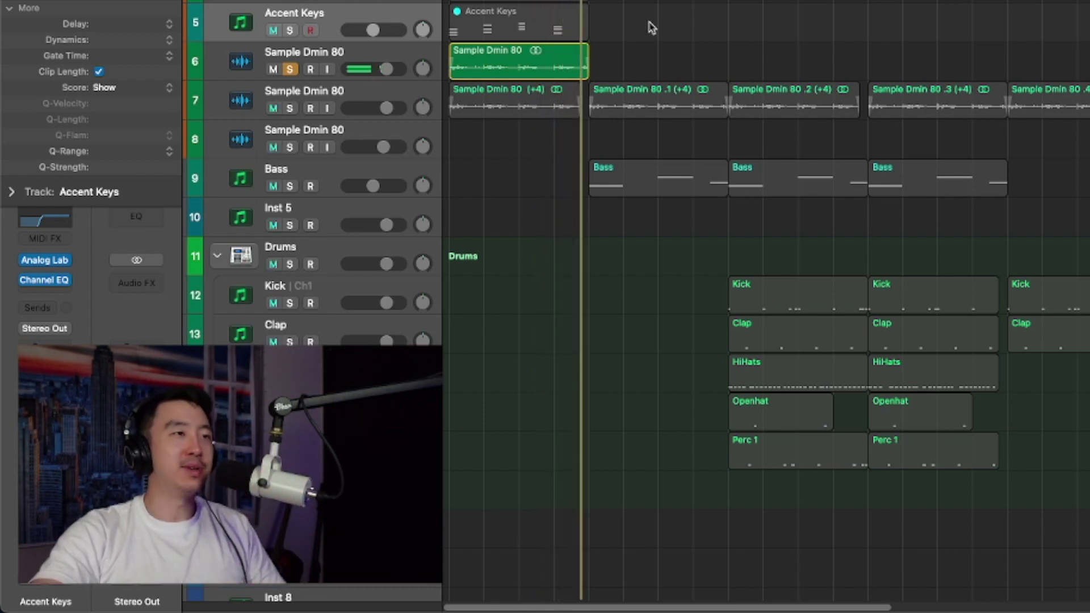
pyautogui.click(528, 72)
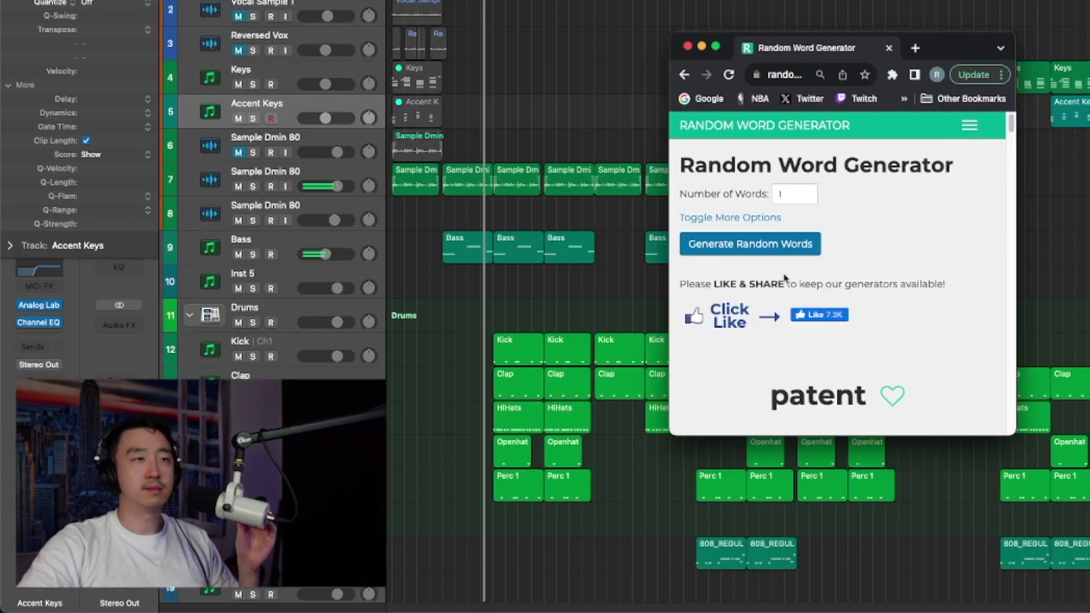
# Step: Generate ten successive single-word freestyle prompts, moving from 'patent' to 'policy'
pyautogui.click(773, 248)
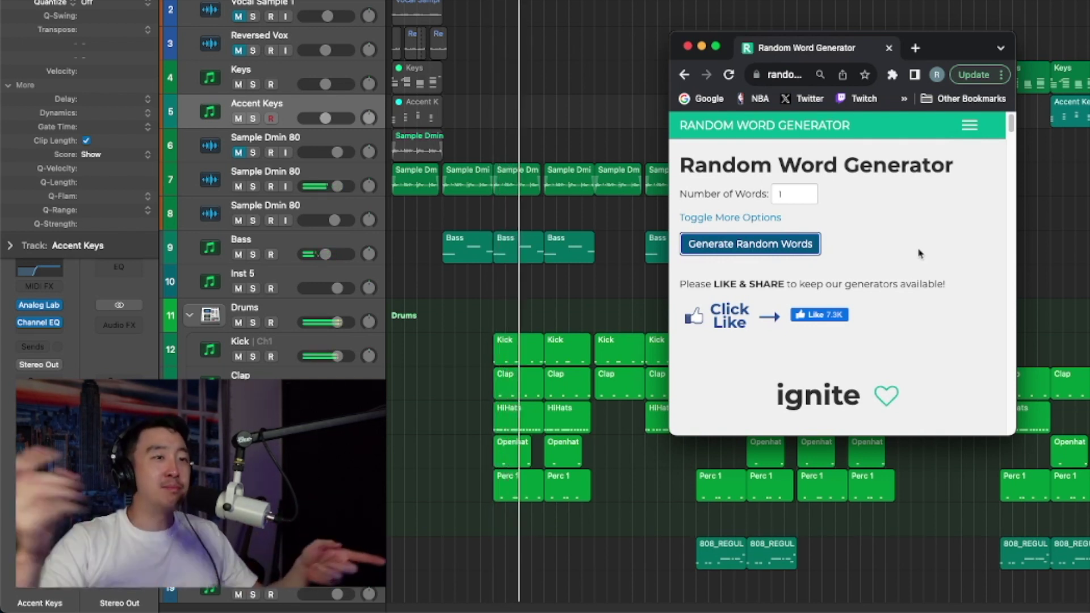
pyautogui.click(807, 255)
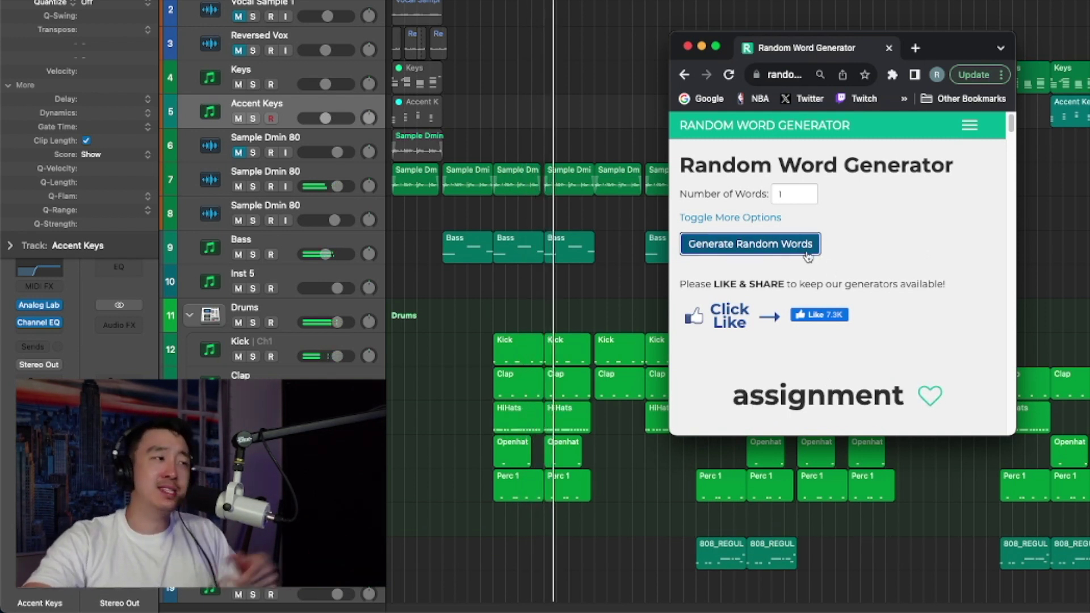
pyautogui.click(771, 245)
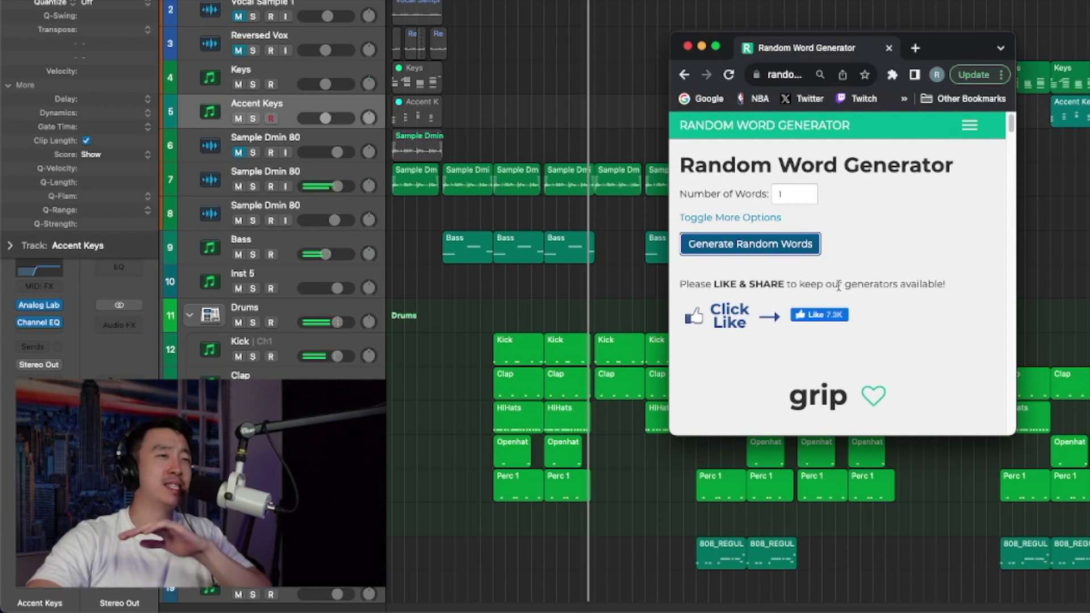
pyautogui.click(781, 243)
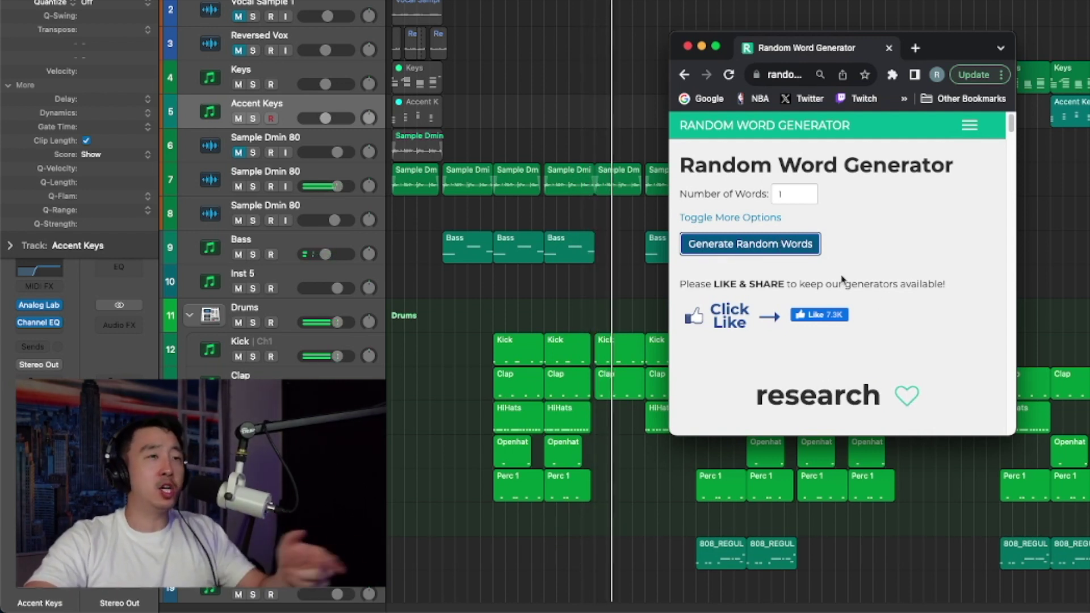
pyautogui.click(813, 249)
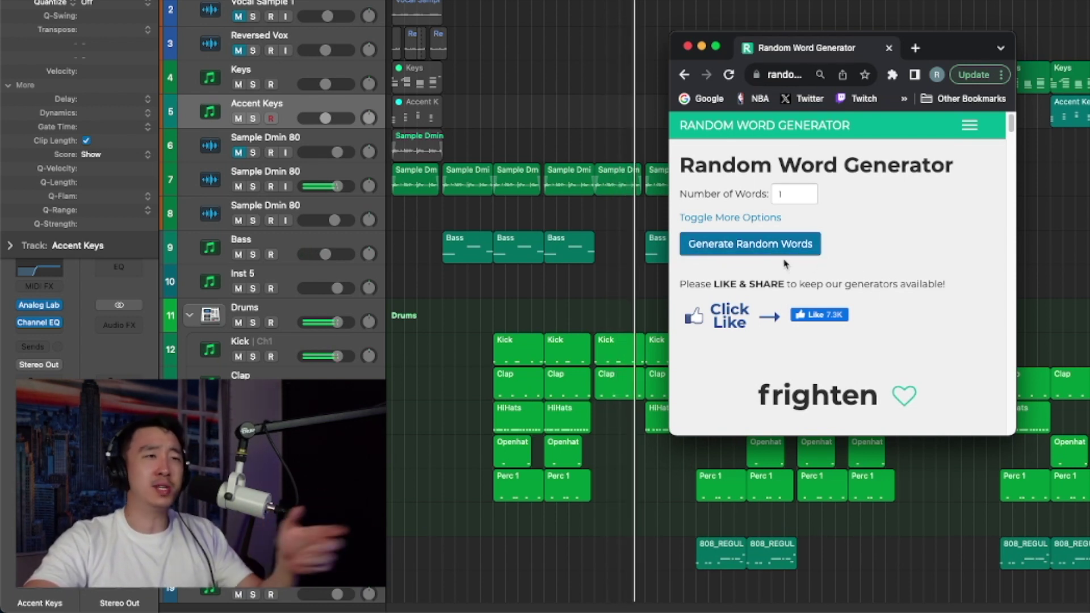
pyautogui.click(815, 250)
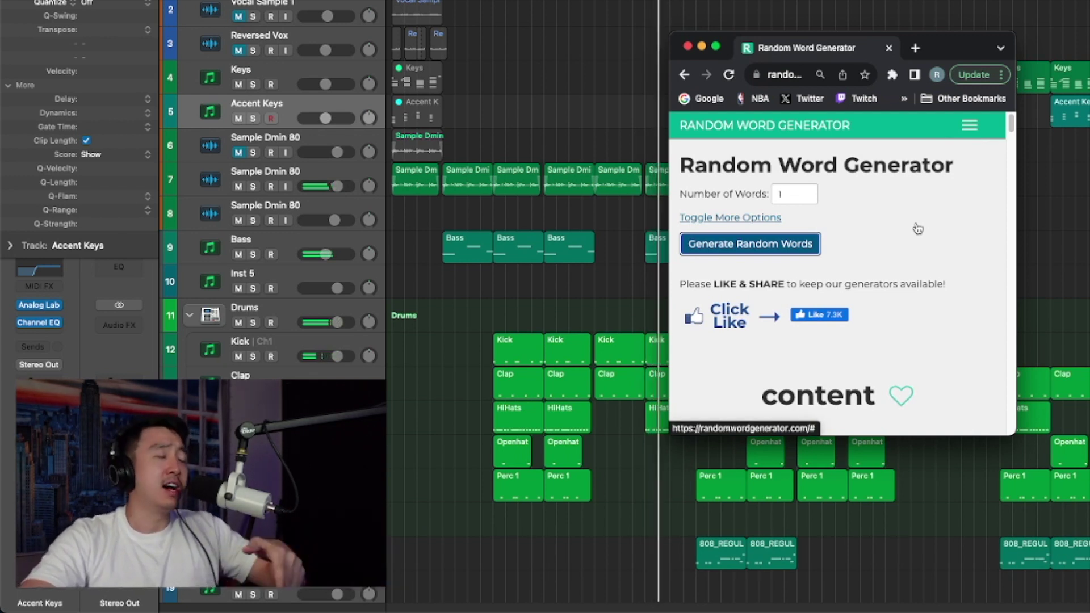
pyautogui.click(782, 243)
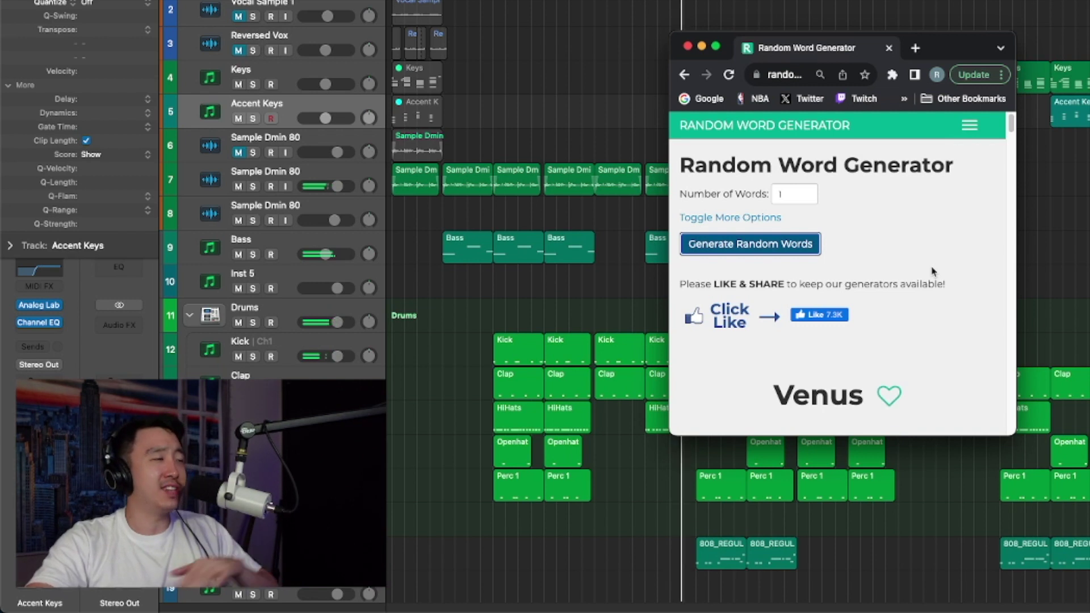
pyautogui.click(813, 253)
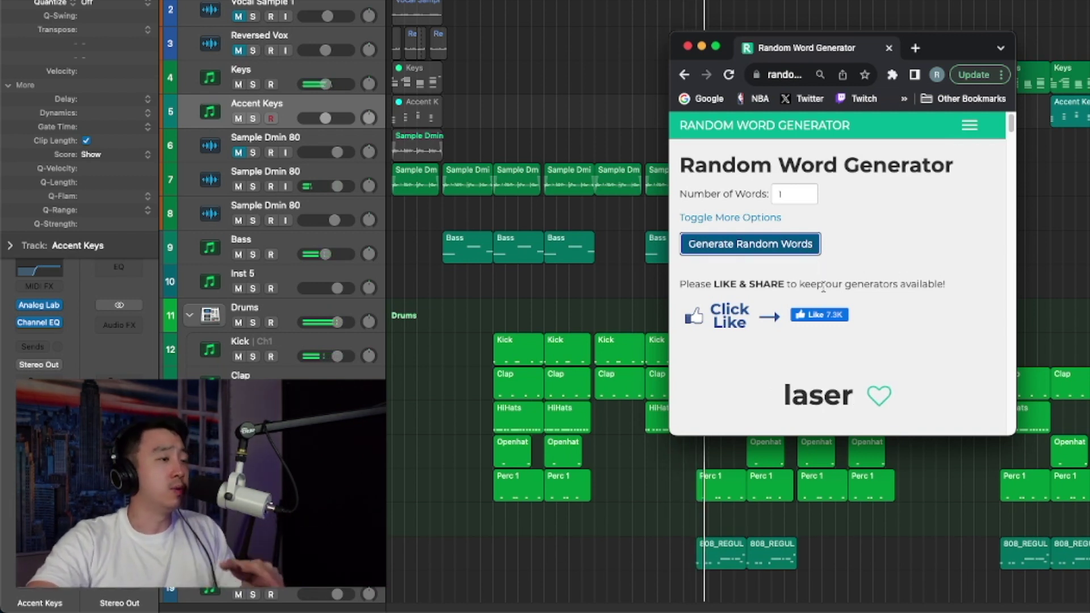
pyautogui.click(775, 253)
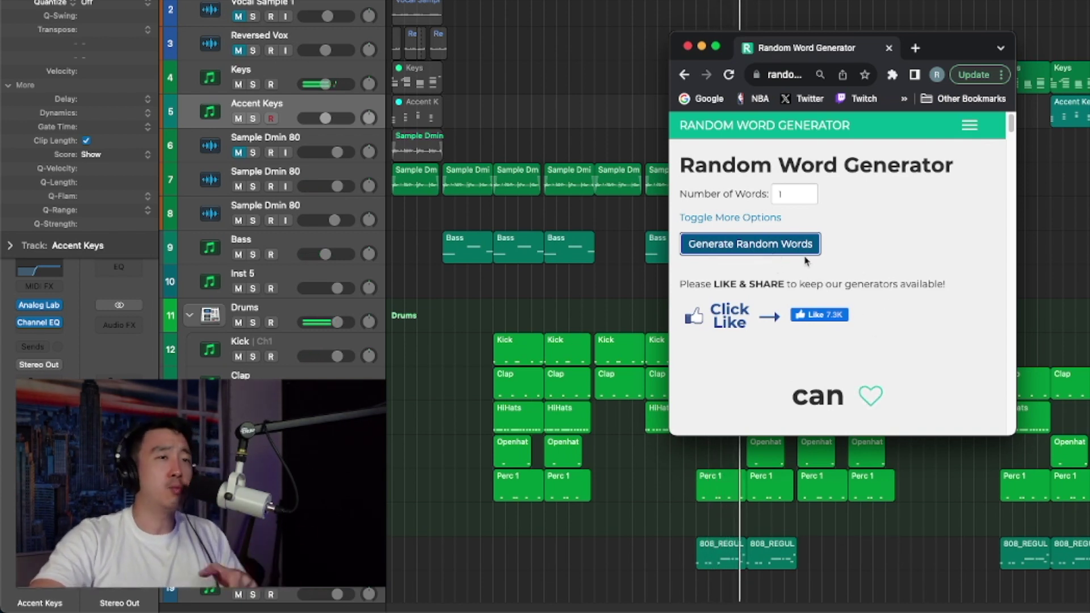
pyautogui.click(798, 255)
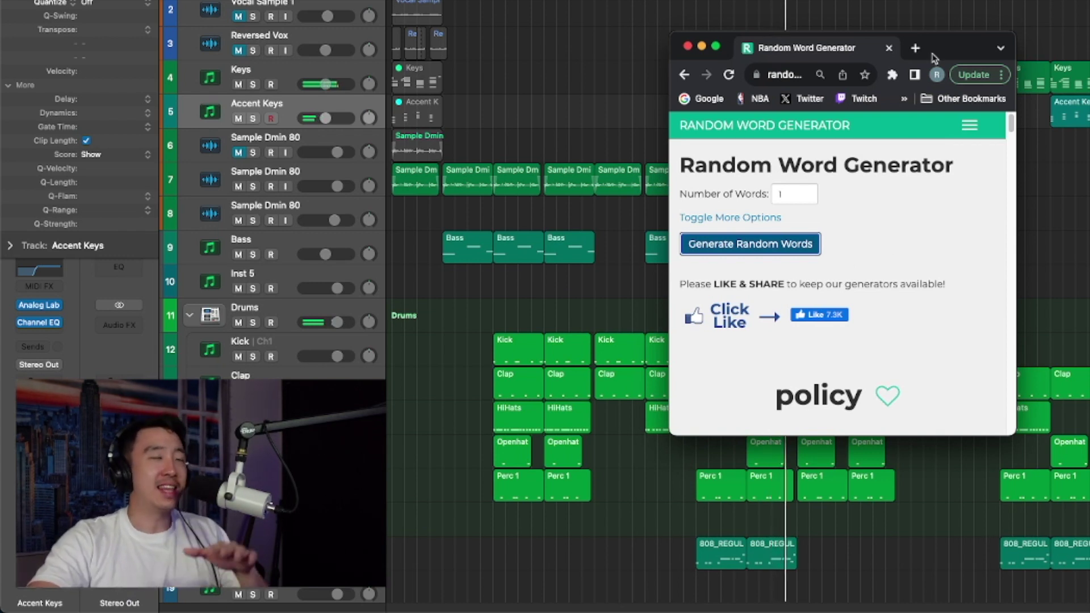
# Step: Draw several more single-word prompts to keep the freestyle going
pyautogui.click(783, 253)
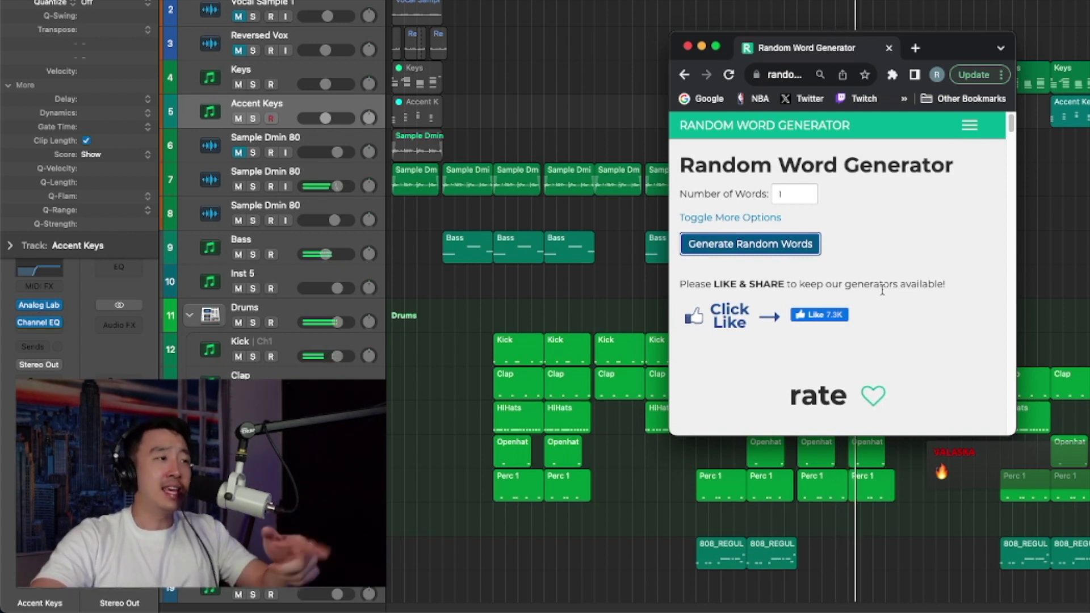
pyautogui.click(817, 294)
pyautogui.click(784, 244)
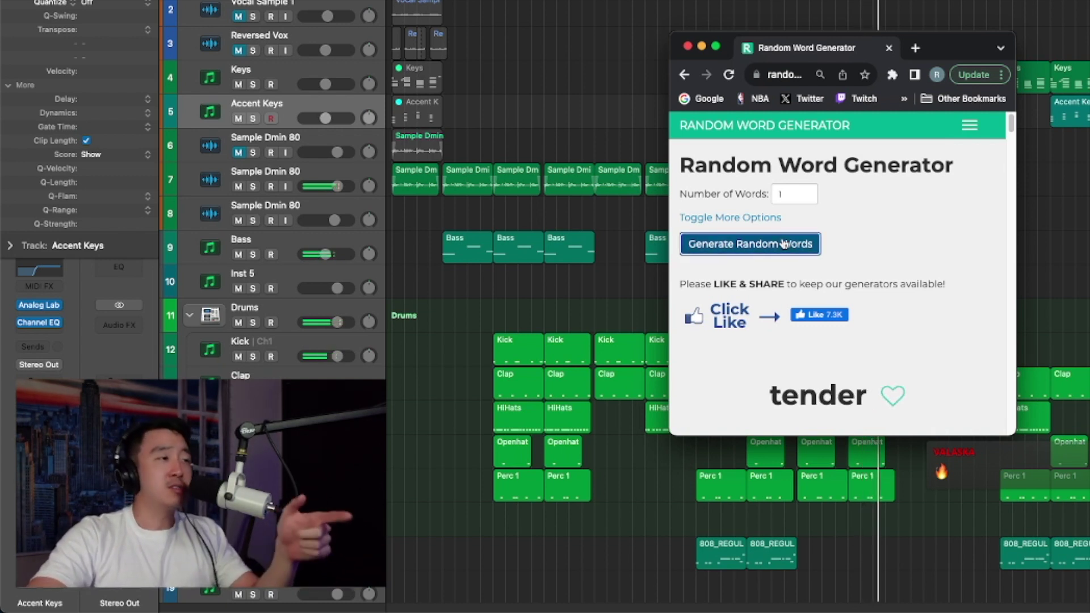
pyautogui.click(788, 245)
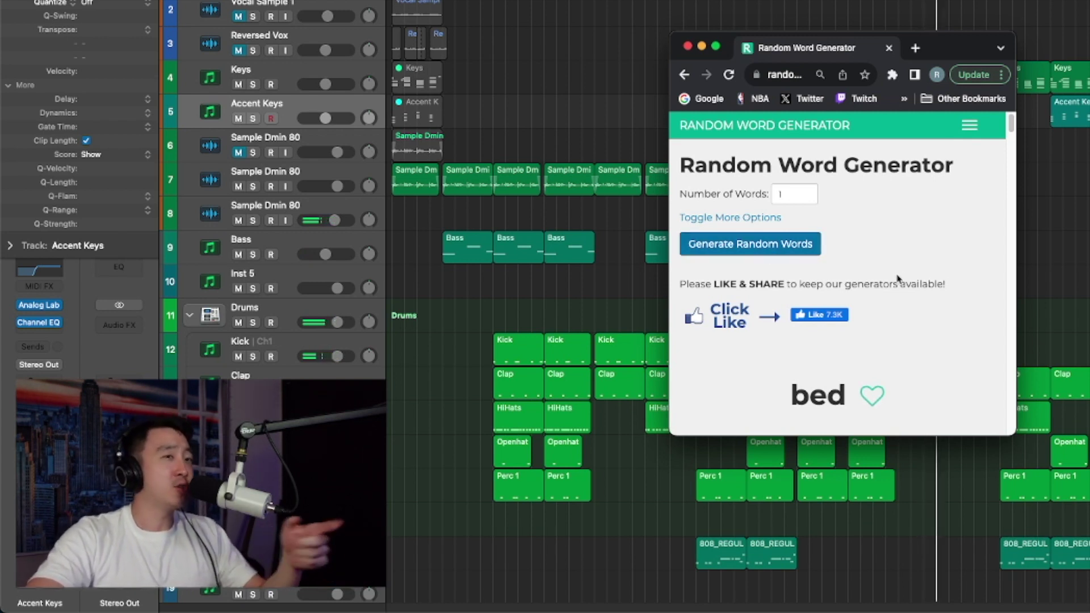
pyautogui.click(806, 245)
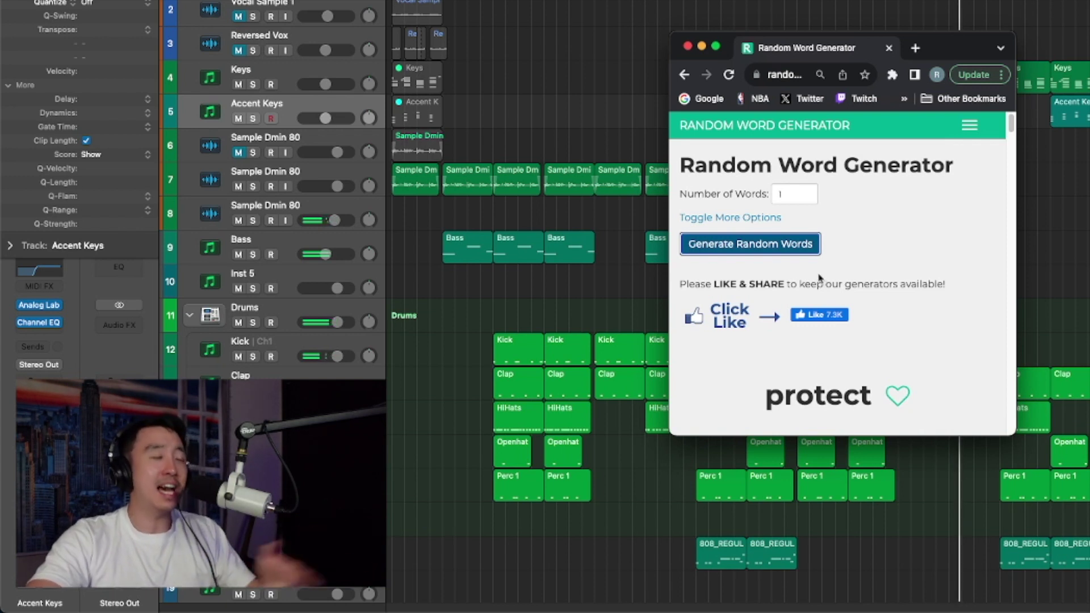
pyautogui.click(799, 256)
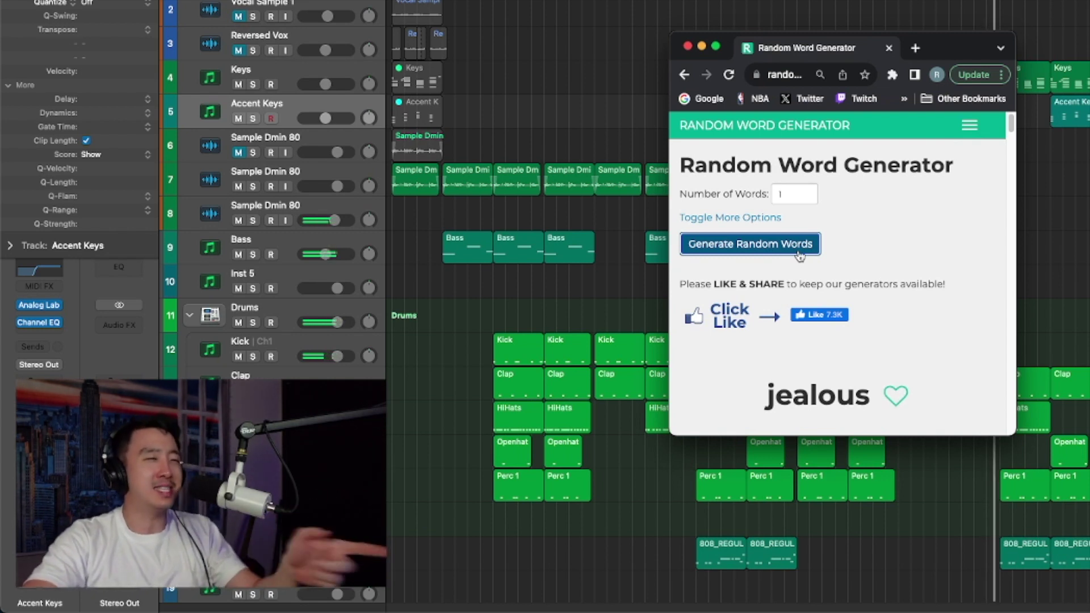
pyautogui.click(799, 255)
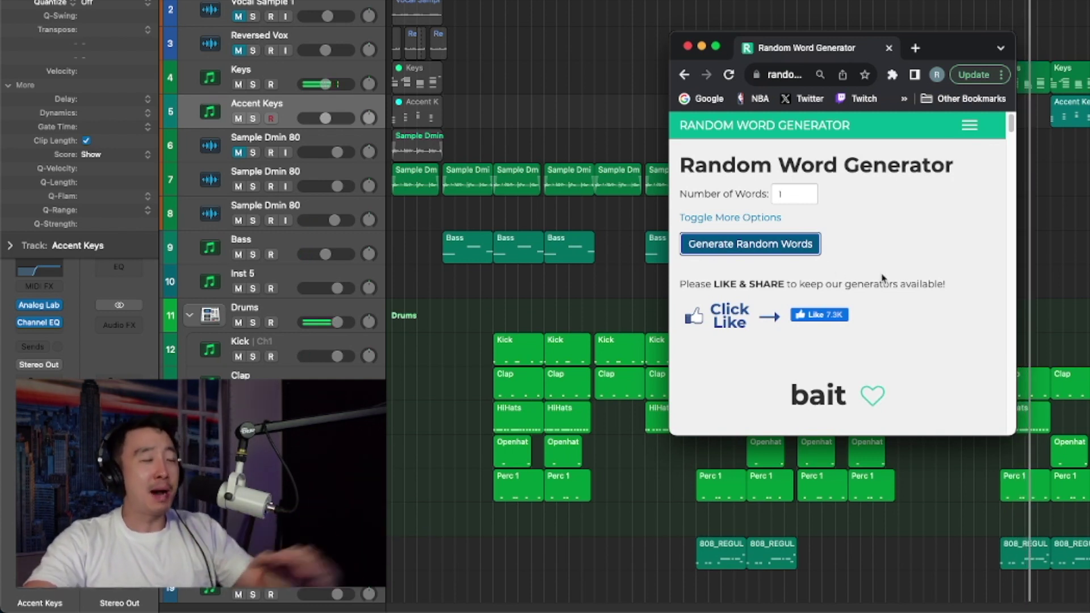
# Step: Keep generating words through 'clerk' and 'achieve' until 'my' appears
pyautogui.click(876, 281)
pyautogui.click(814, 245)
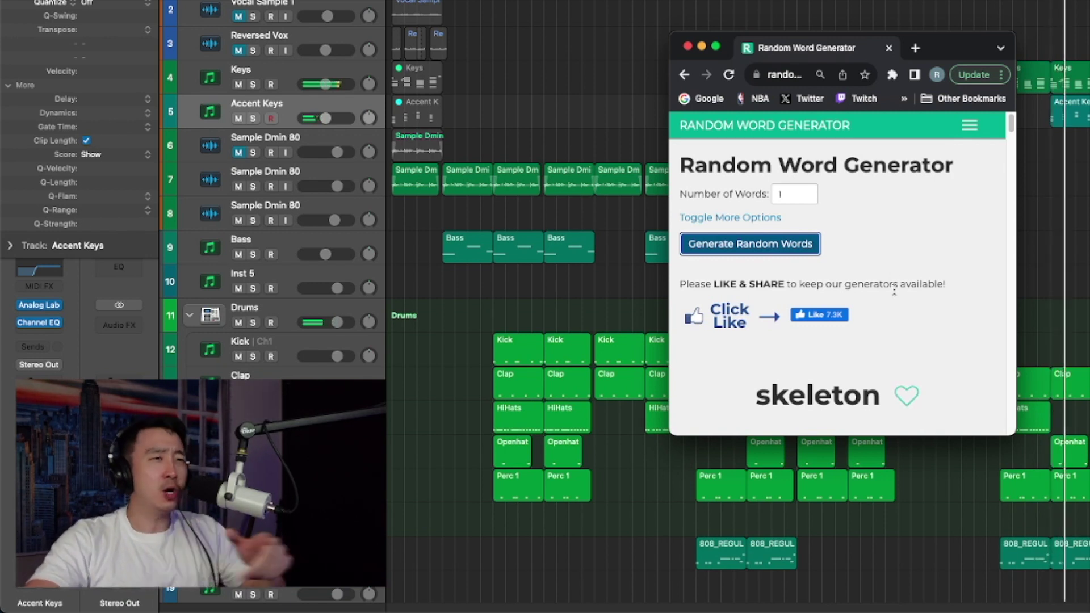
pyautogui.click(876, 259)
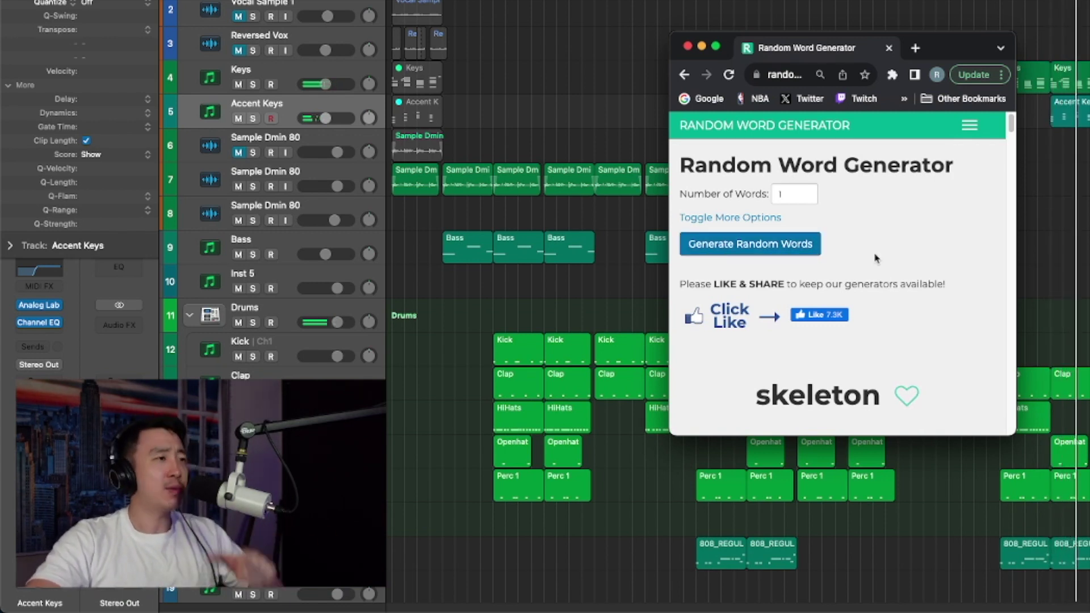
pyautogui.click(795, 244)
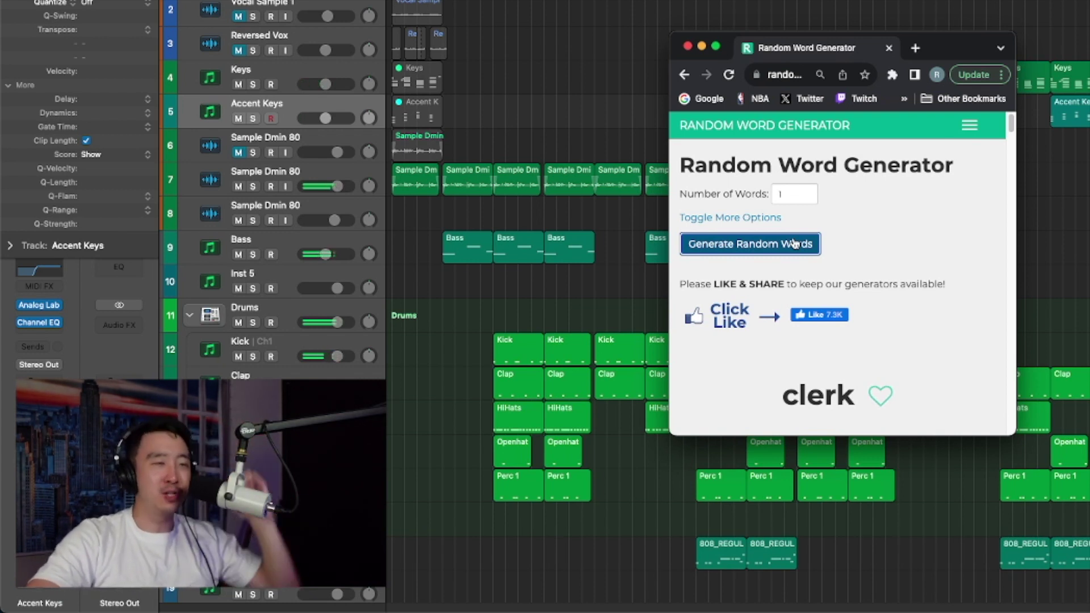
pyautogui.click(818, 252)
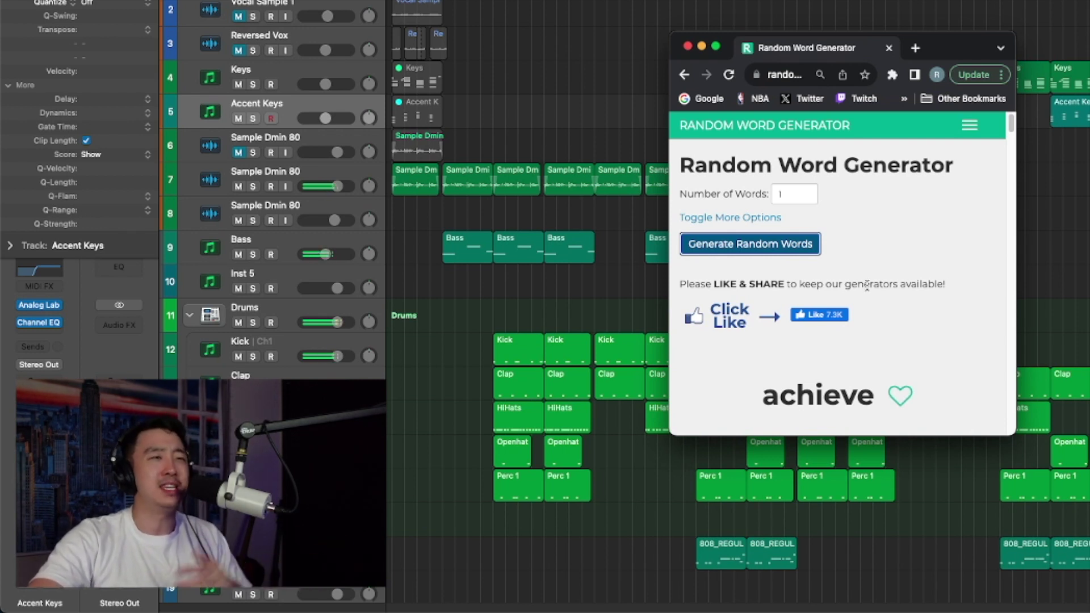
pyautogui.click(774, 253)
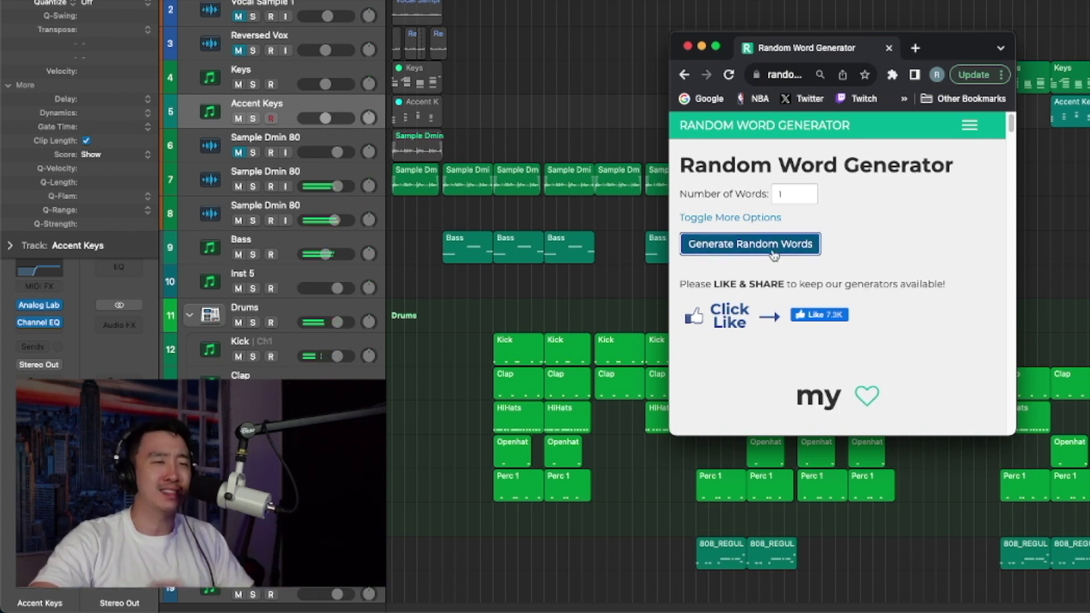